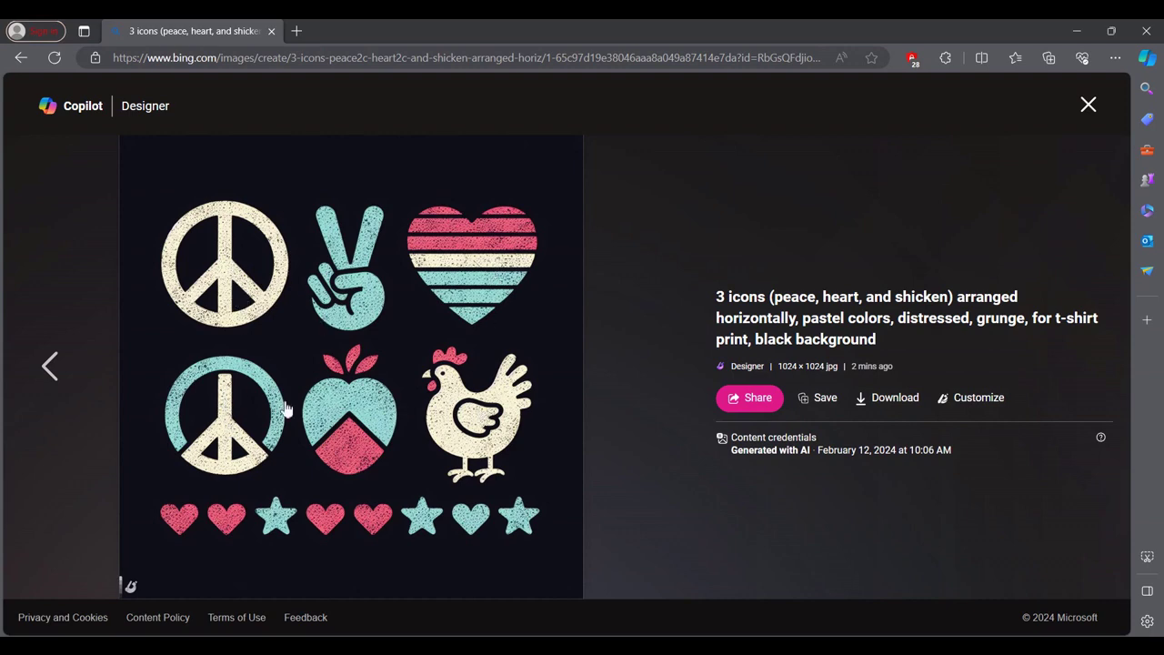
Step: Browse the generated peace, heart and chicken images and download the one with burgers, framed icons and a truck
click(56, 371)
click(57, 380)
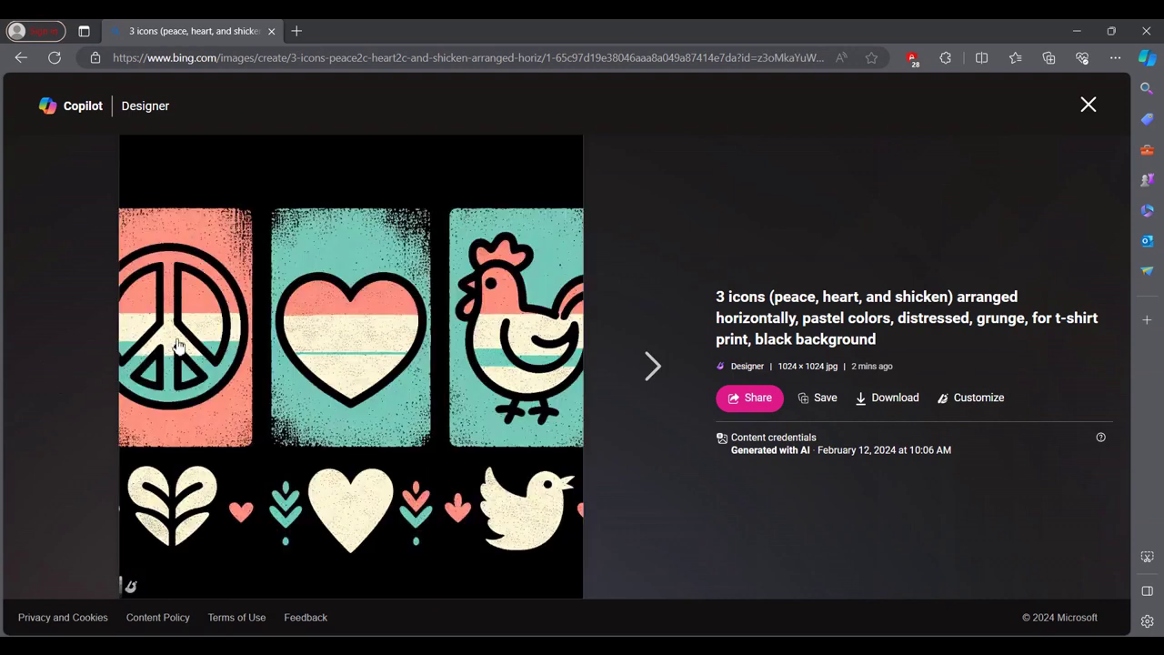
click(641, 366)
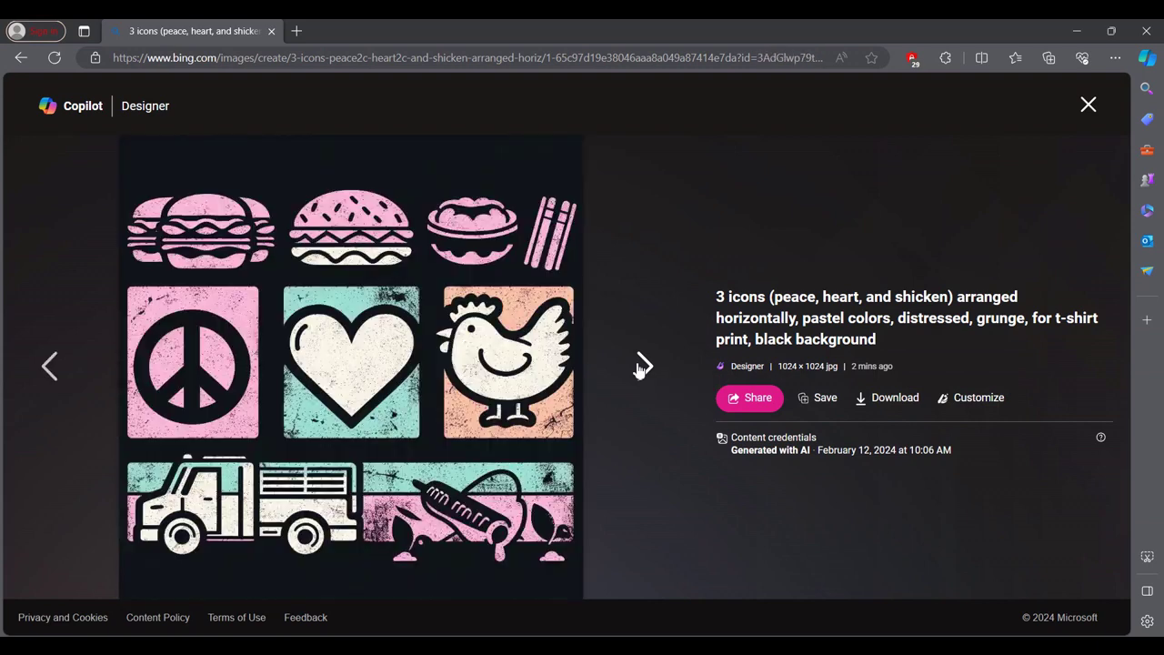
click(641, 366)
click(873, 404)
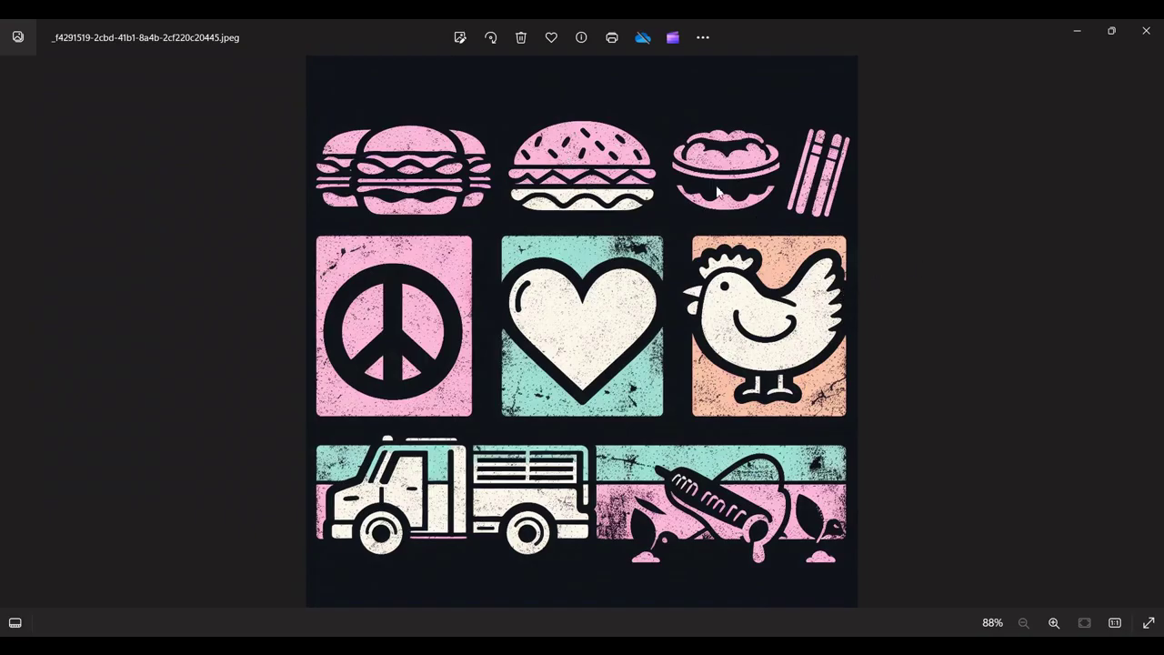
Step: Crop the downloaded image to the middle row of three framed icons, 1024 x 371, and save it over the original
click(459, 39)
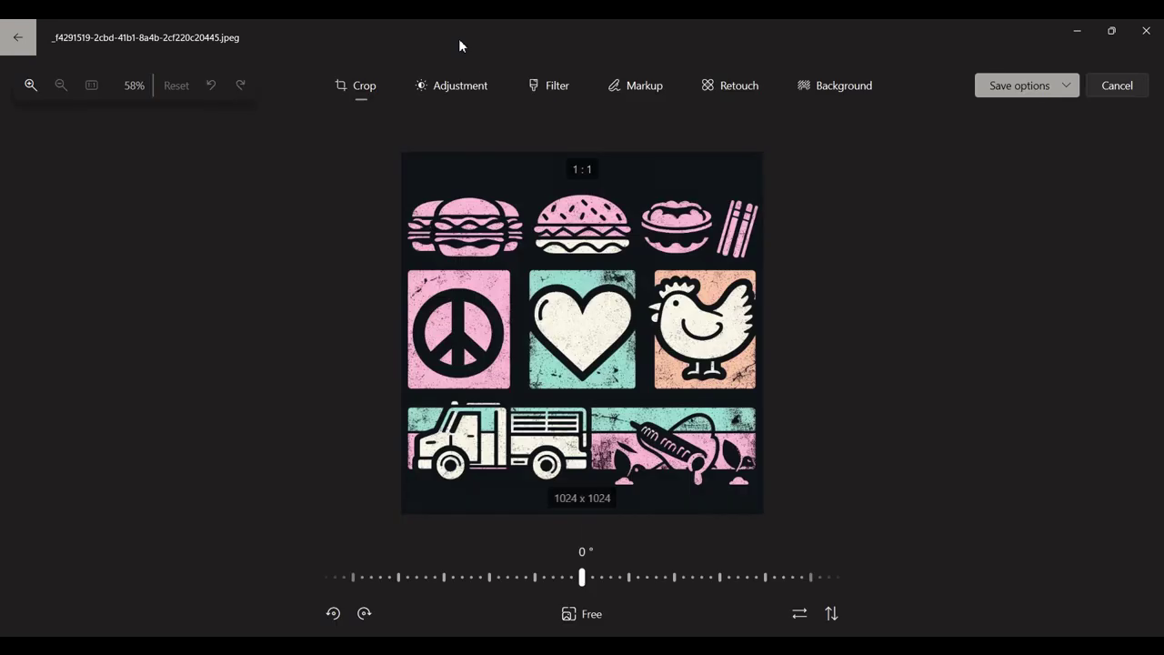
drag(587, 157, 588, 266)
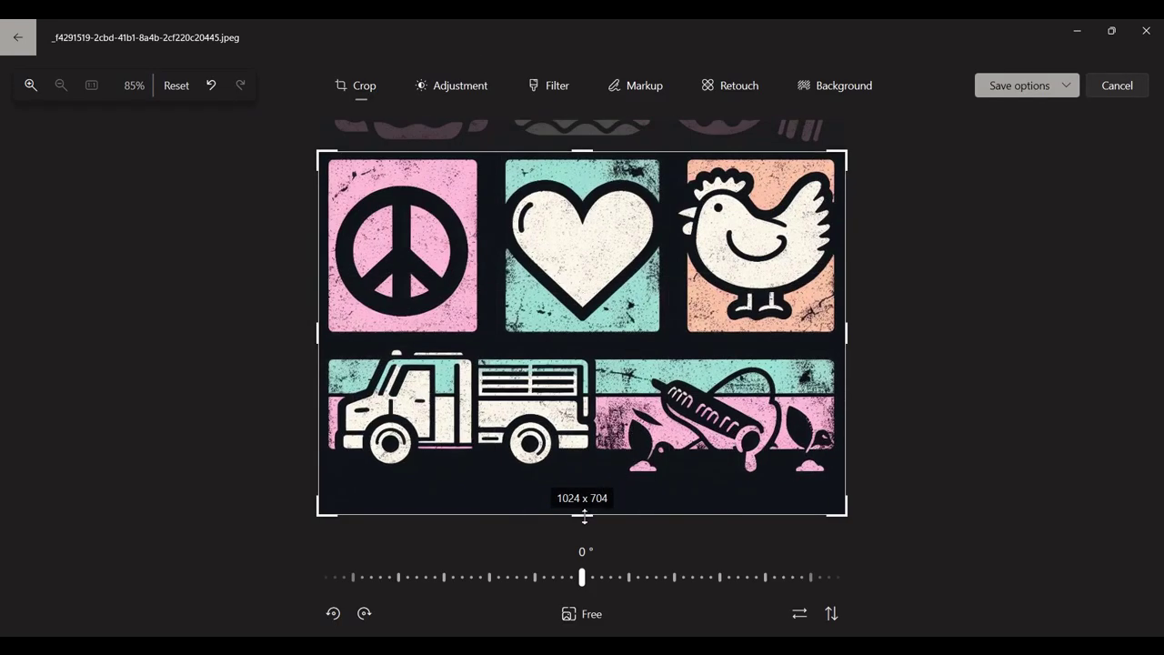
drag(585, 516, 622, 346)
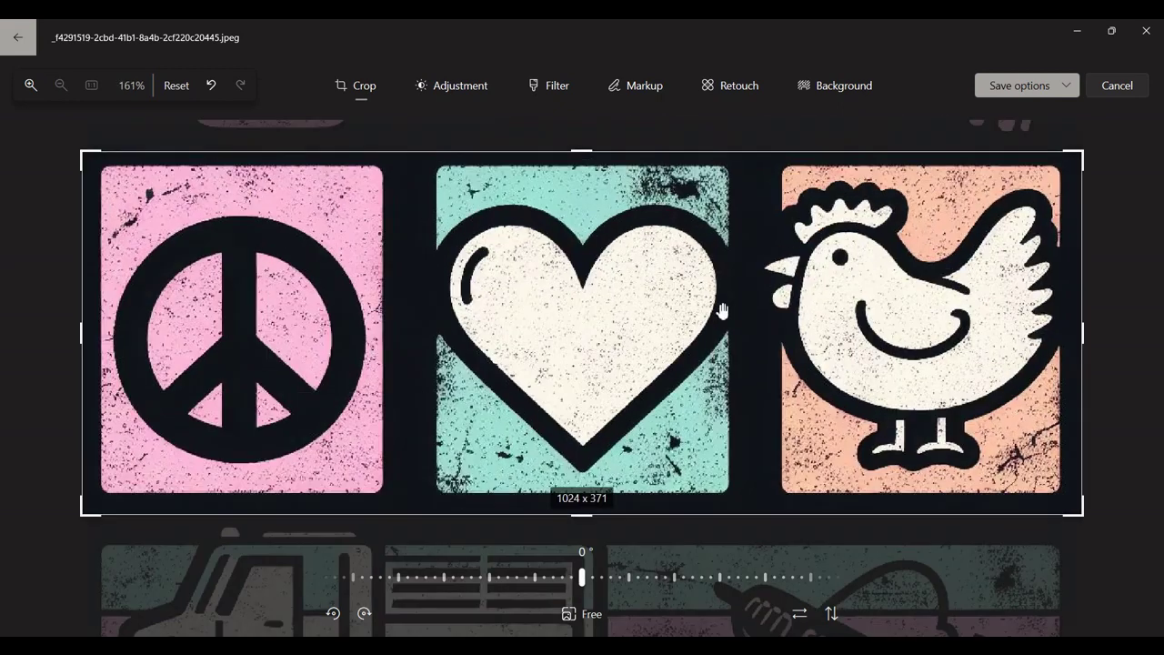
click(1059, 88)
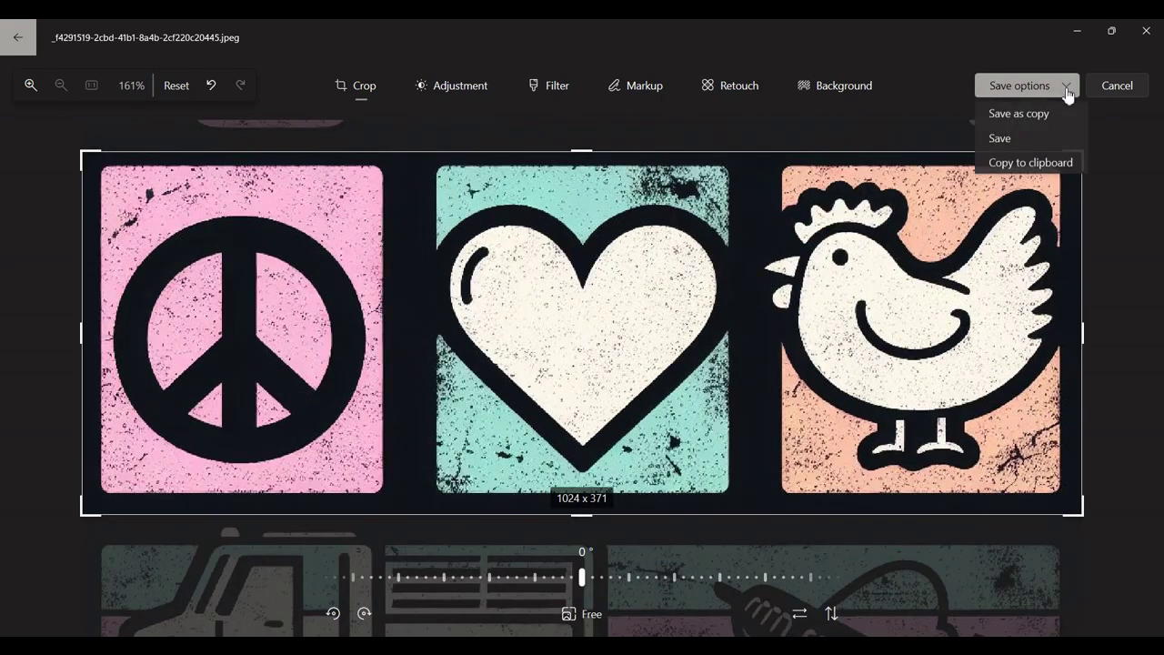
click(993, 140)
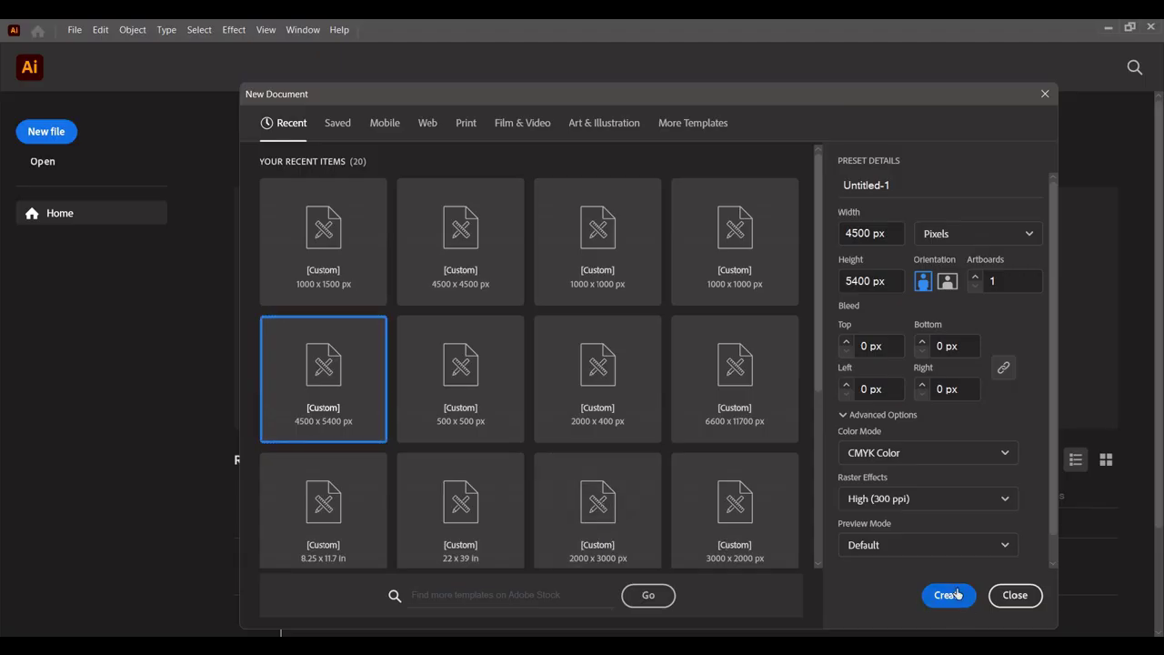
Step: In Illustrator, create a 4500 x 5400 px CMYK document and cover its artboard with a black rectangle without a stroke
click(948, 595)
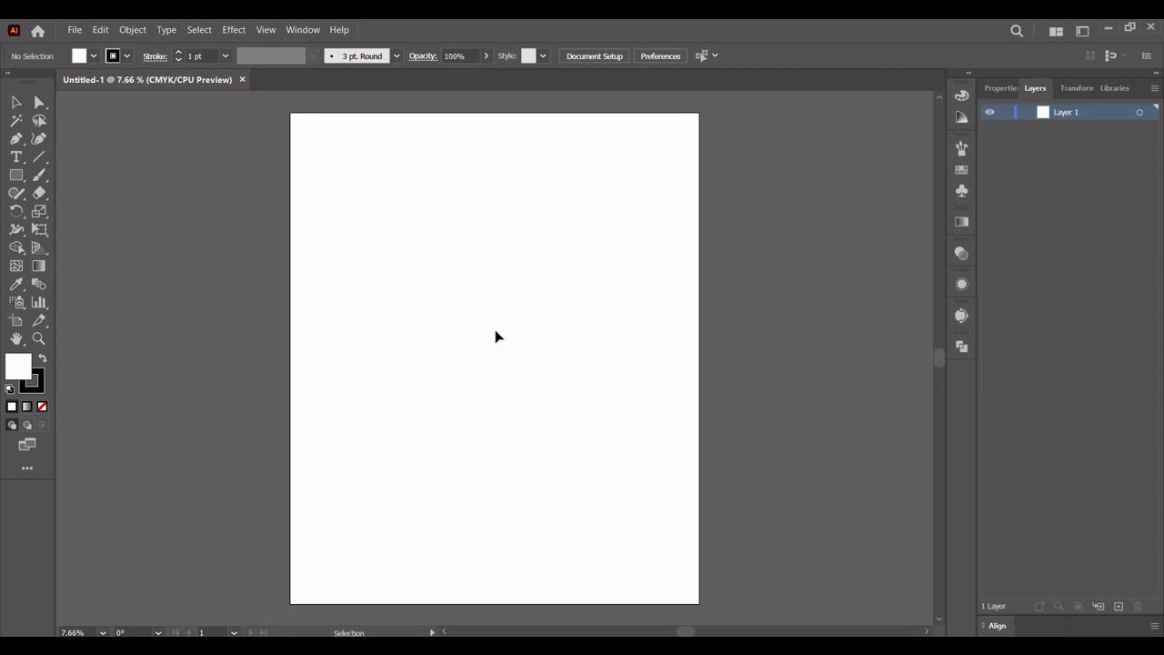
click(17, 174)
drag(291, 113, 700, 604)
click(42, 363)
click(127, 56)
click(10, 81)
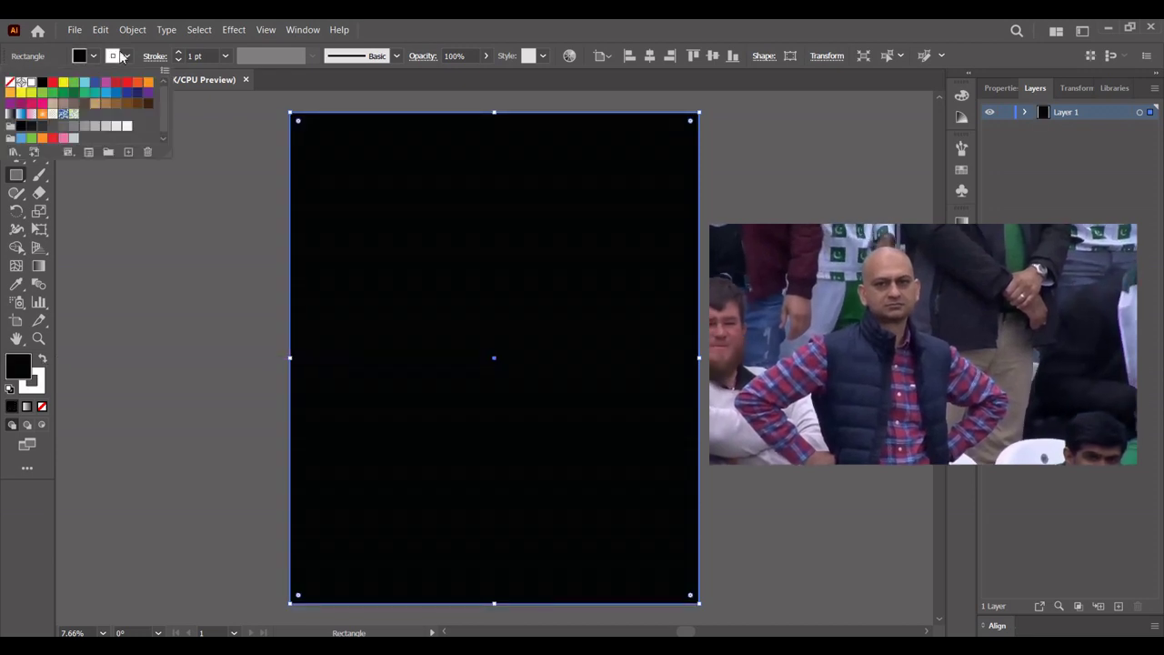
key(Escape)
Step: Lock the black background rectangle in Layer 1 and clear the selection
click(1024, 112)
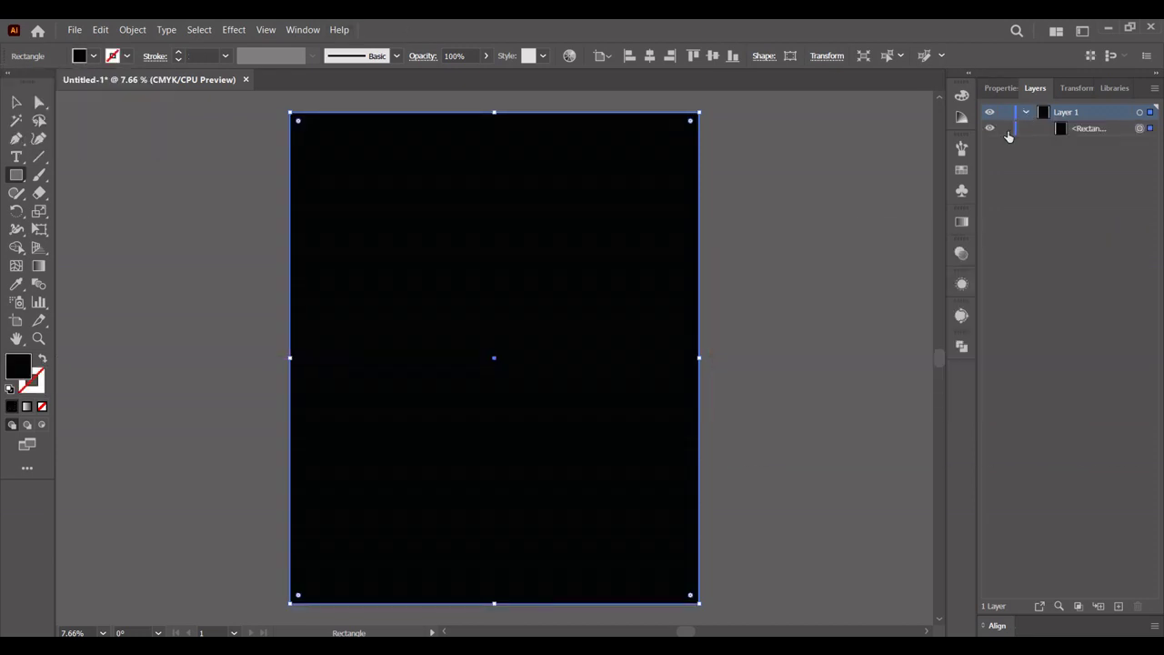
key(ctrl+shift+a)
click(17, 102)
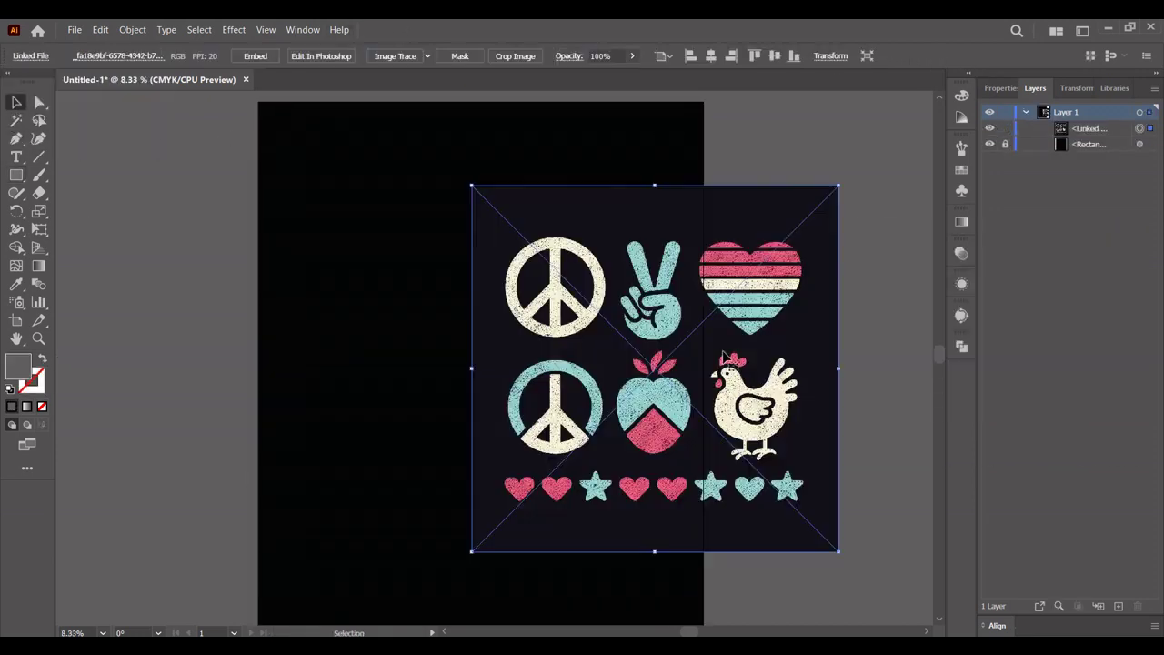
Step: Move the placed icon image onto the black artboard and trace it with the 6 Colors preset
drag(736, 355, 582, 296)
scroll(649, 246, up, 1)
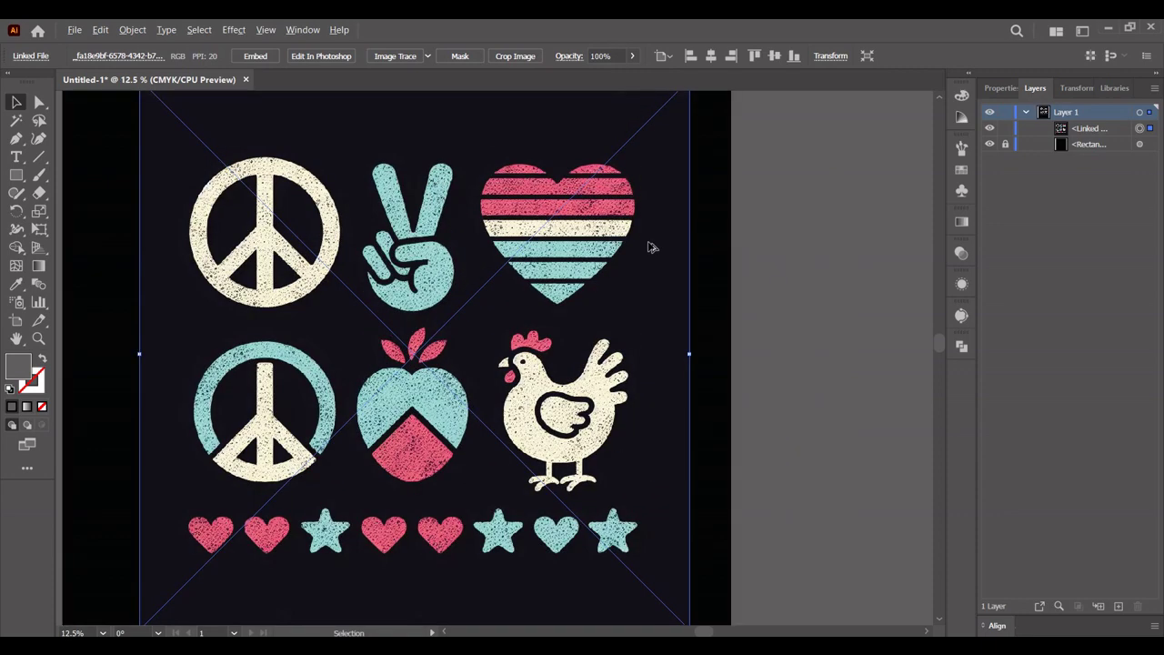
click(428, 56)
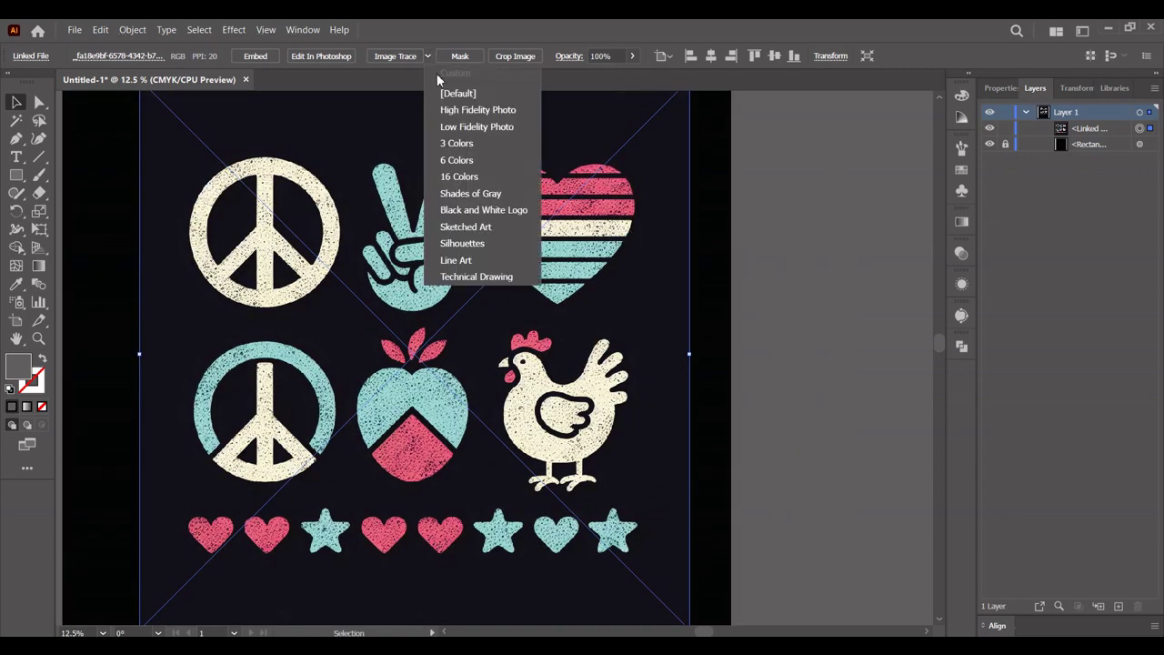
click(454, 161)
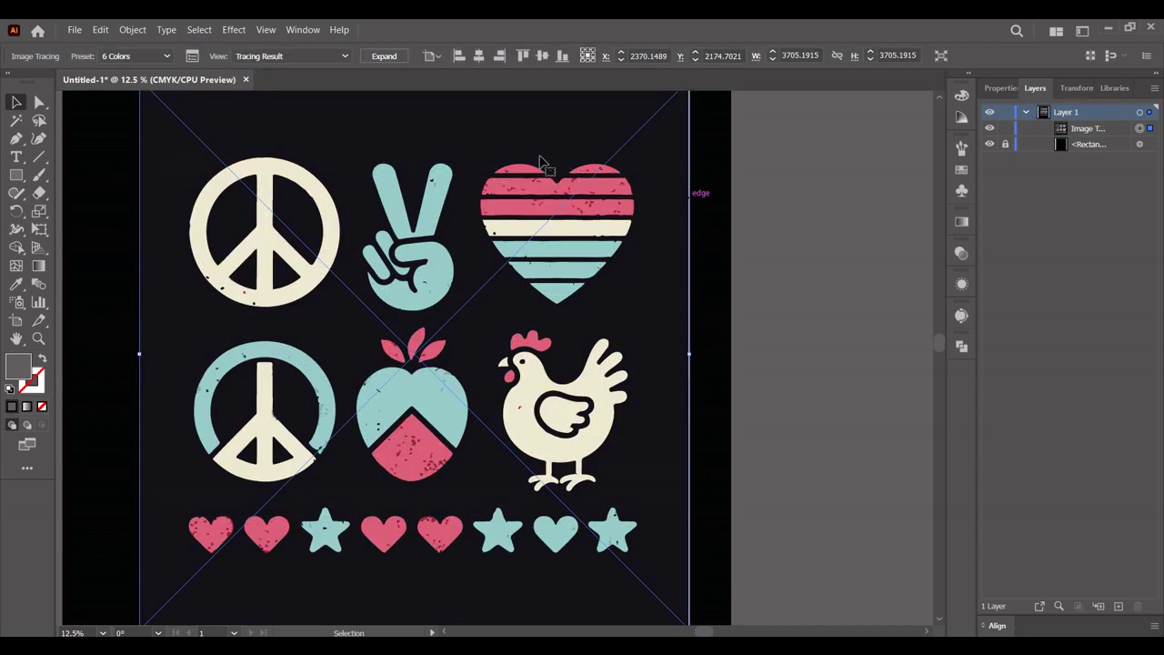
Step: Open the Image Trace settings and reduce the tracing to 4 colors
click(303, 29)
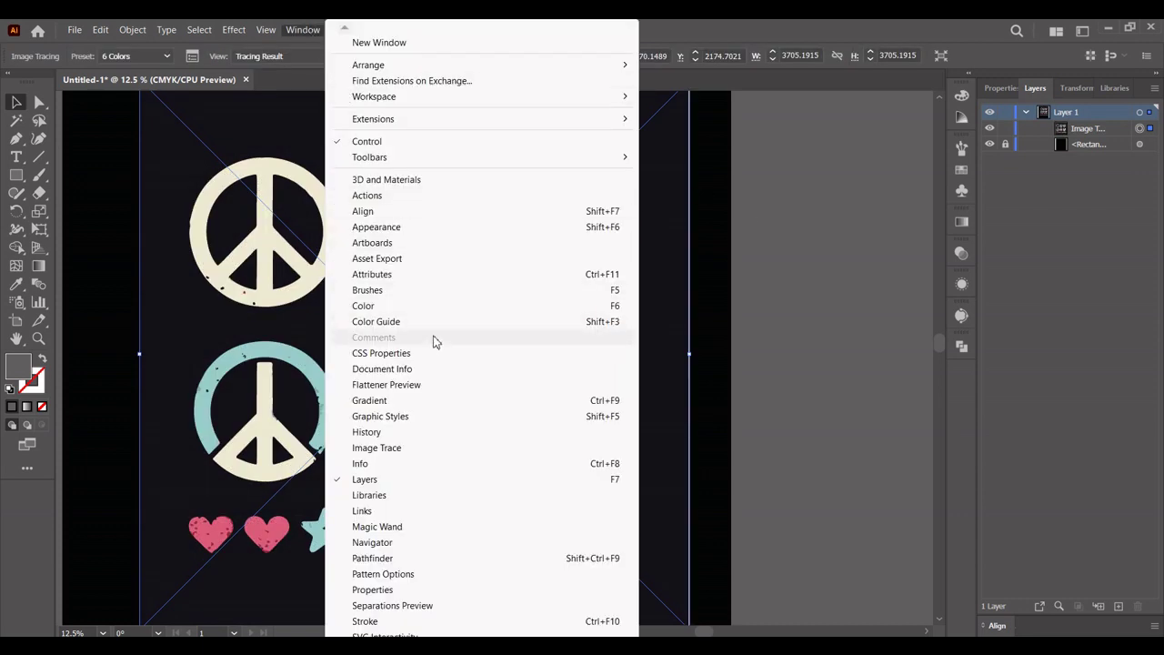
click(376, 447)
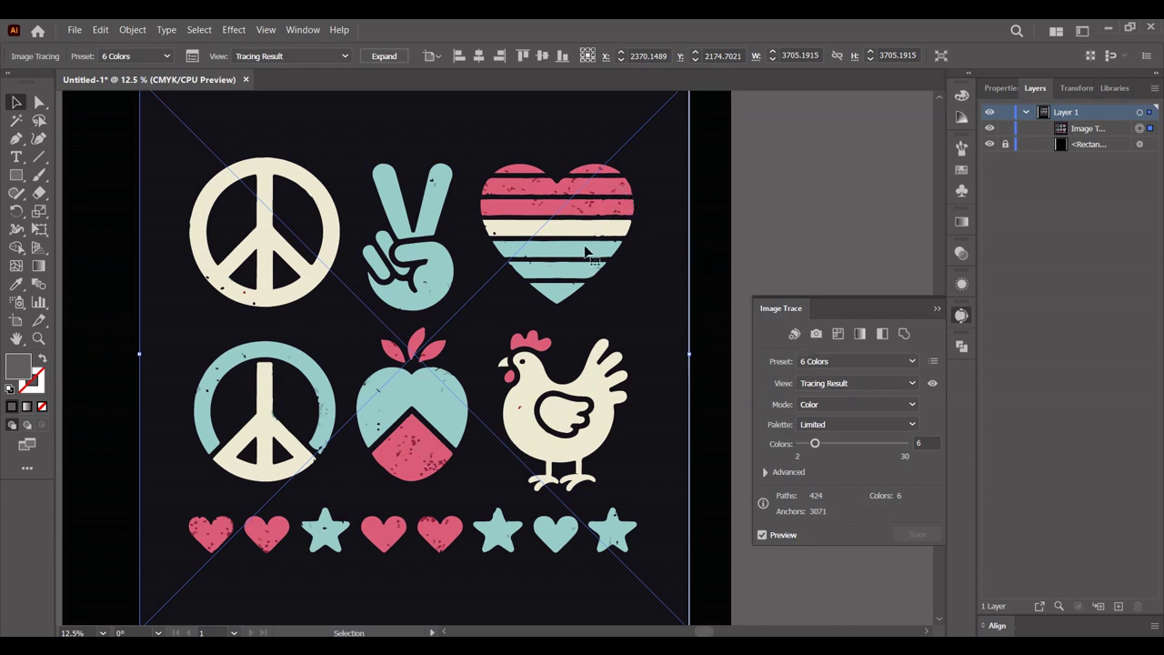
click(922, 441)
text(4)
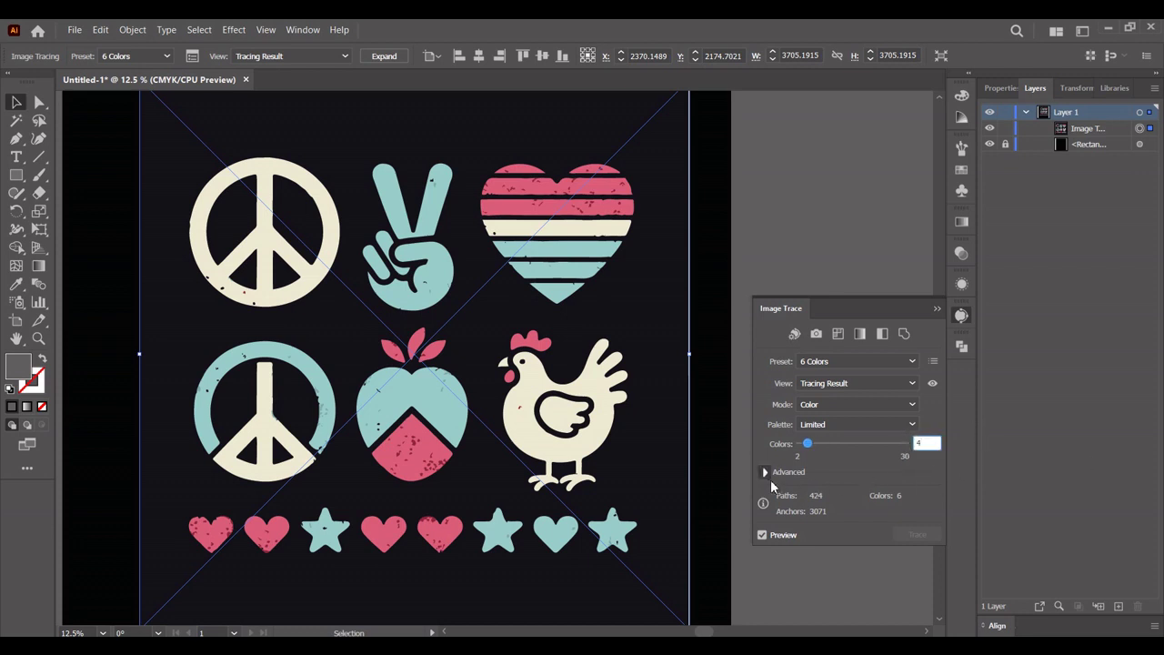
key(Return)
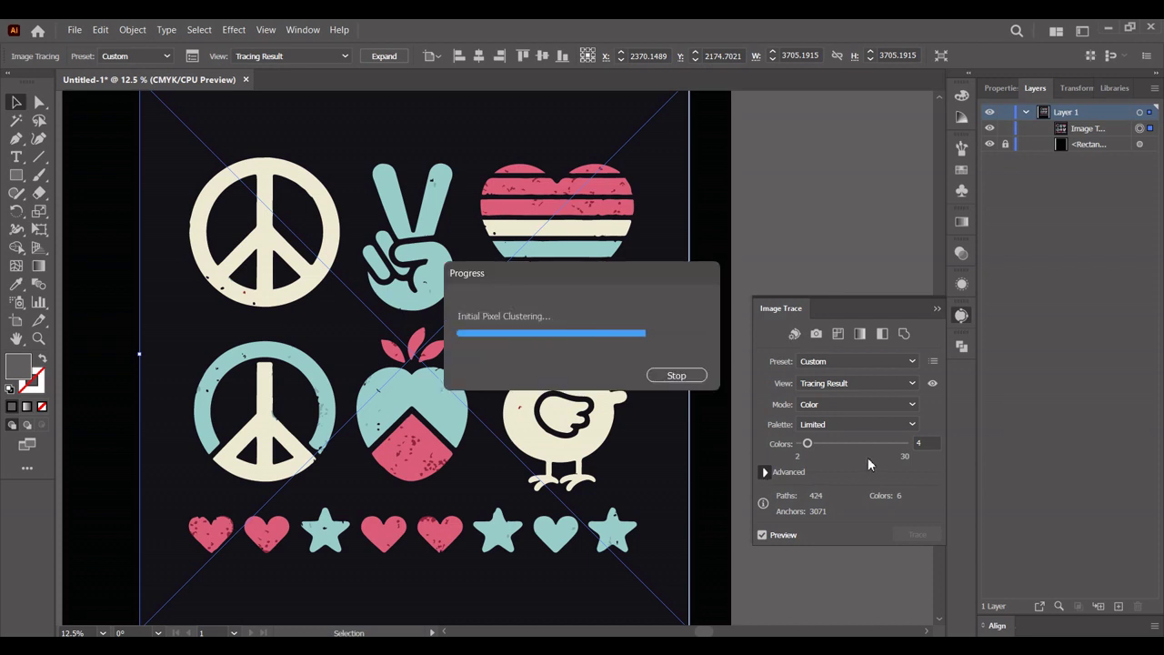
Step: Set the tracing's Paths value to 80% in the advanced Image Trace options and close the settings
click(766, 472)
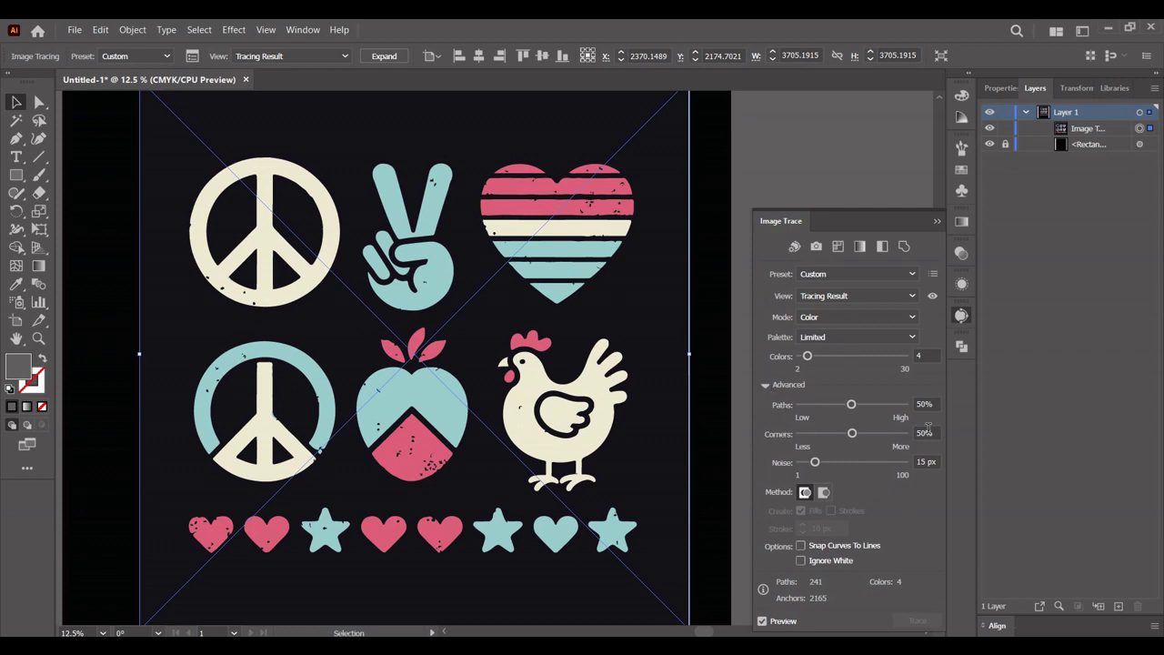
scroll(520, 355, up, 1)
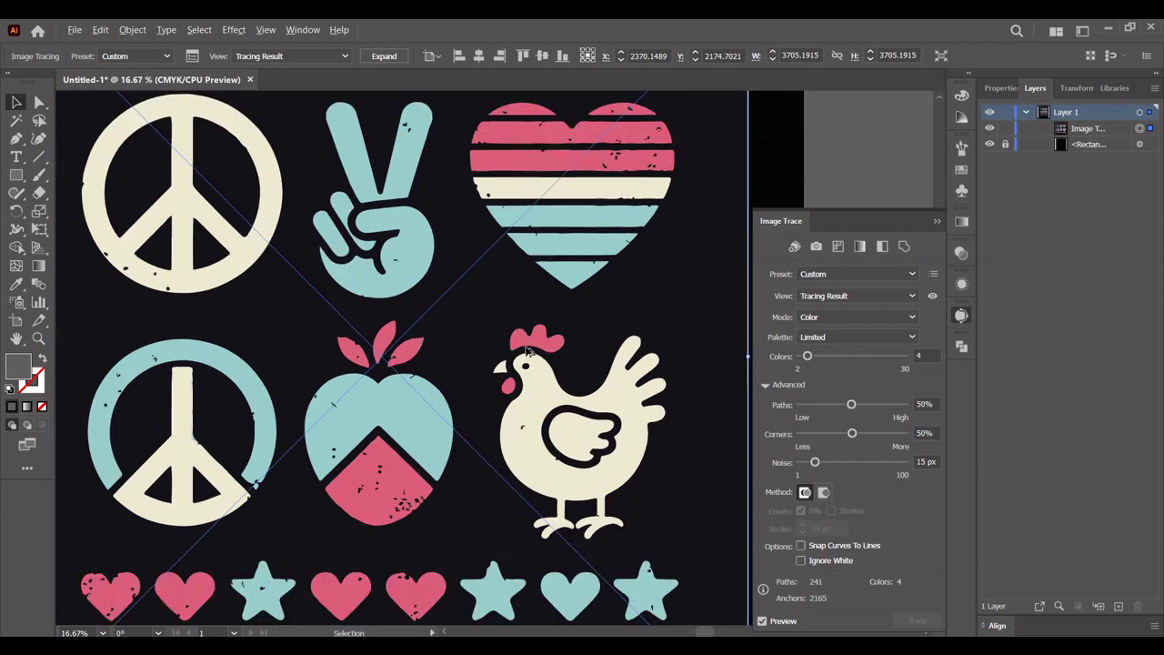
click(916, 403)
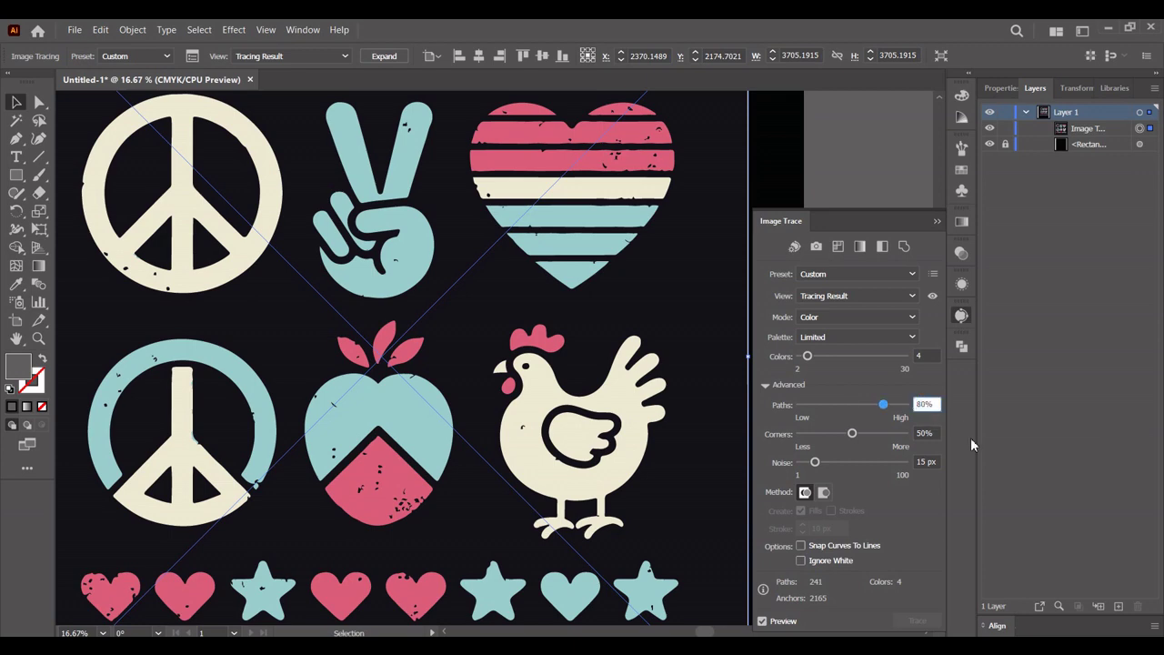
click(933, 461)
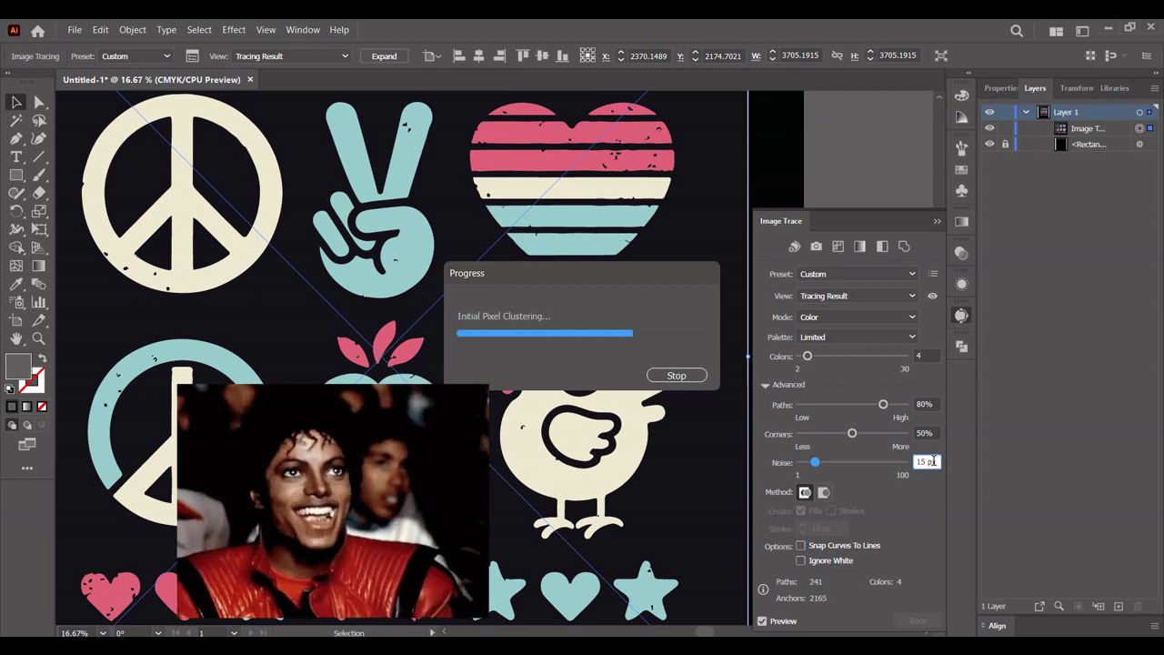
click(961, 315)
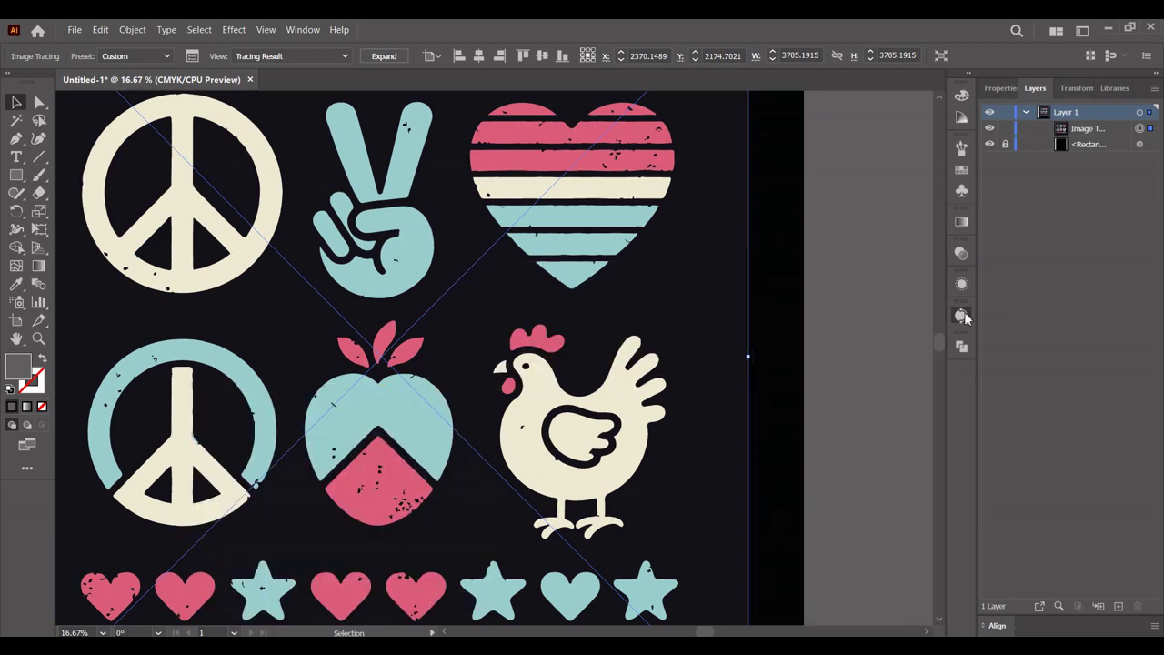
Step: Expand the traced artwork into vector paths and move it beside the artboard
click(383, 56)
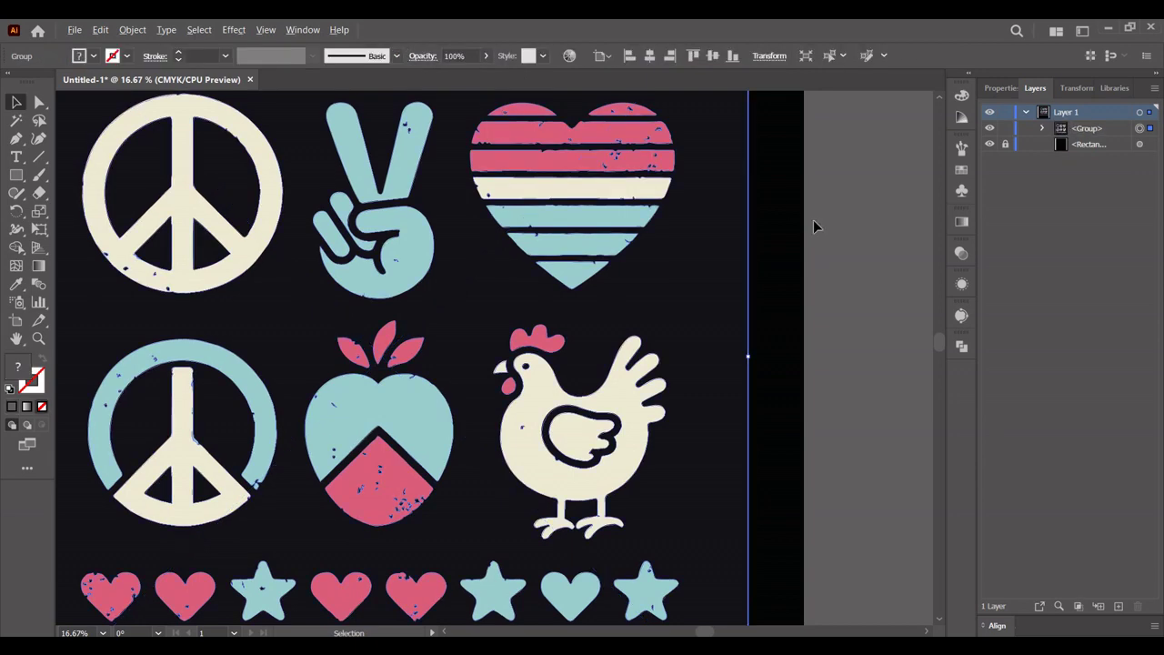
scroll(813, 226, down, 1)
drag(701, 265, 747, 338)
Step: Ungroup the expanded artwork into individual paths and clear the selection
right_click(683, 273)
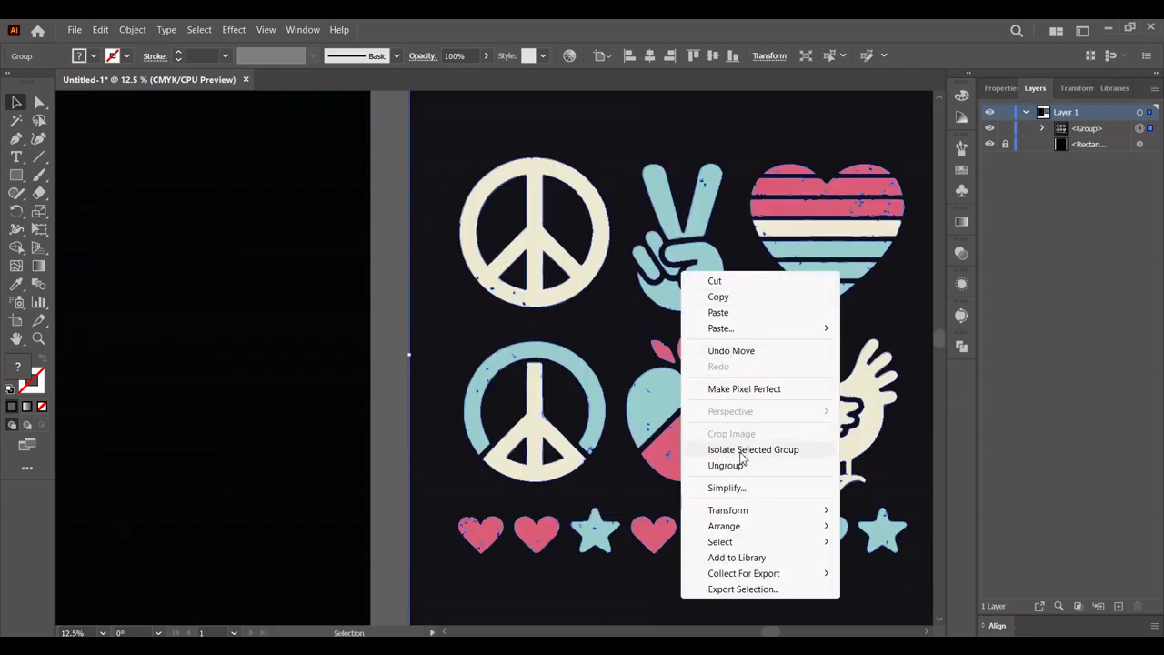
click(711, 465)
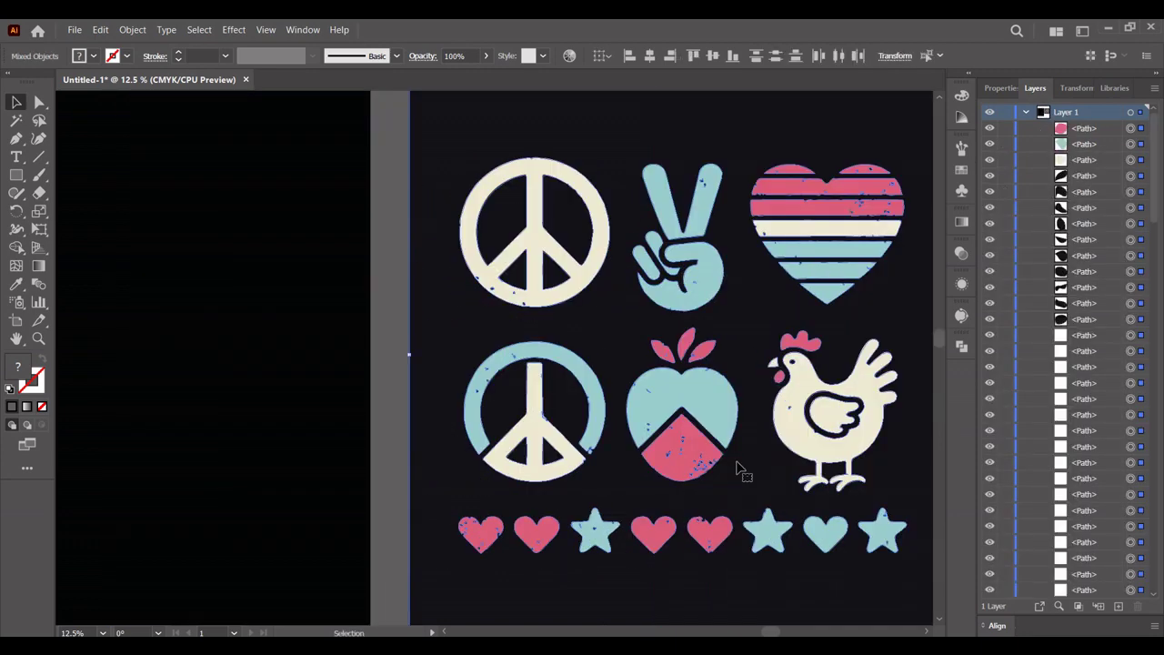
click(395, 304)
Step: Select all dark background shapes of the traced artwork with the Magic Wand and delete them
drag(394, 300, 309, 301)
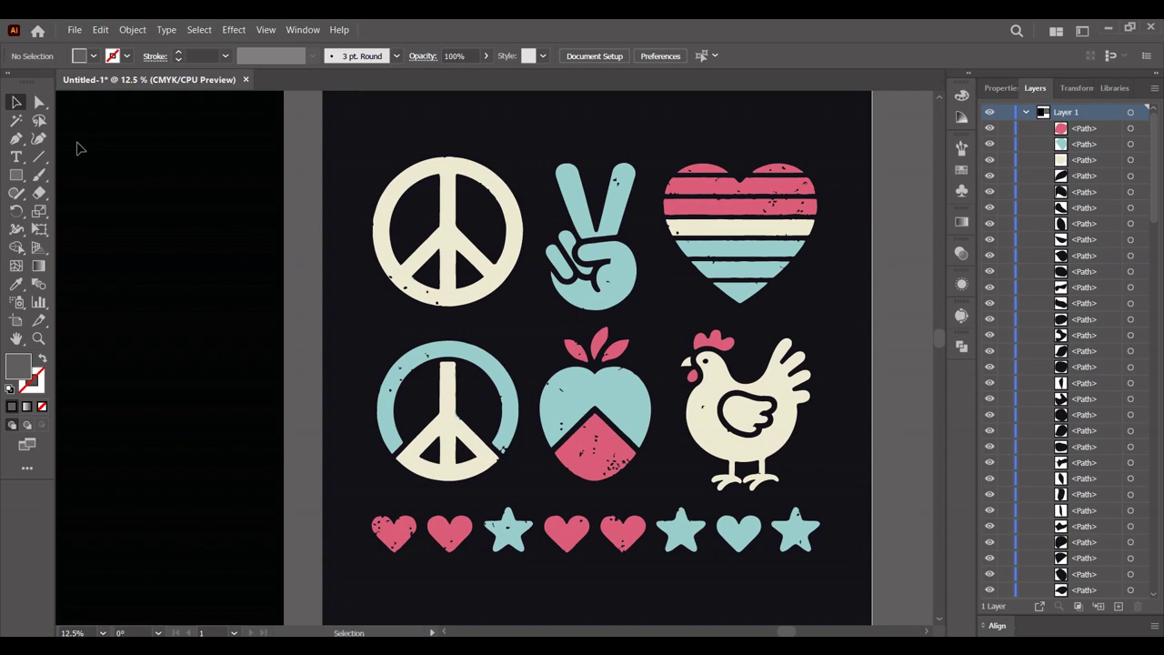
click(14, 122)
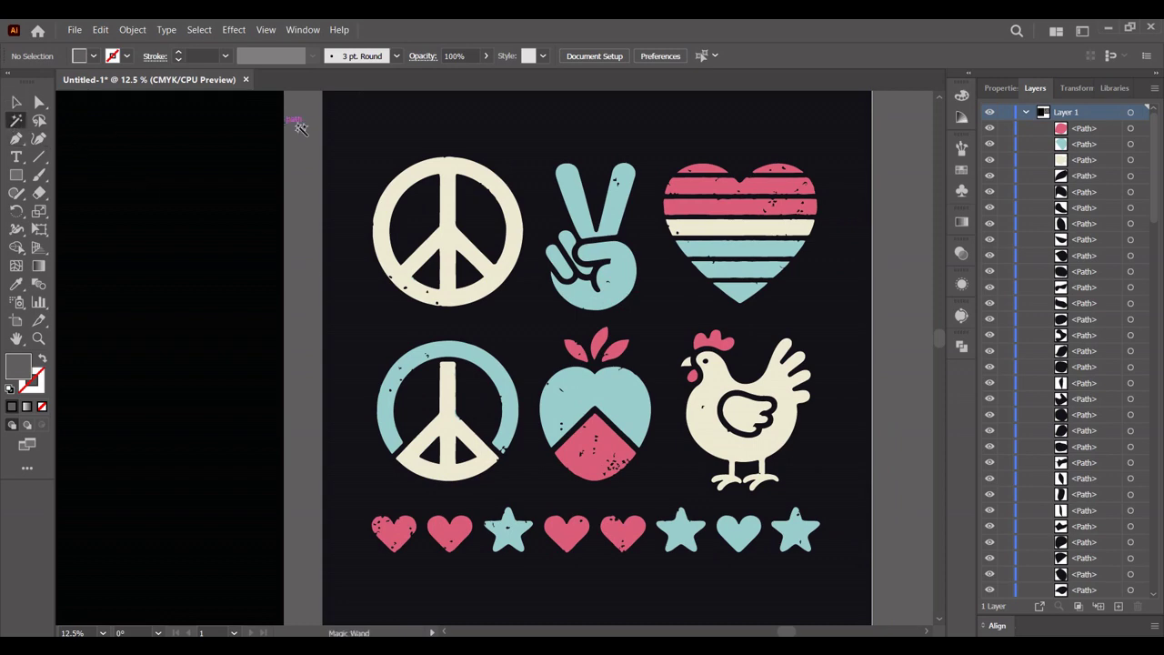
click(352, 130)
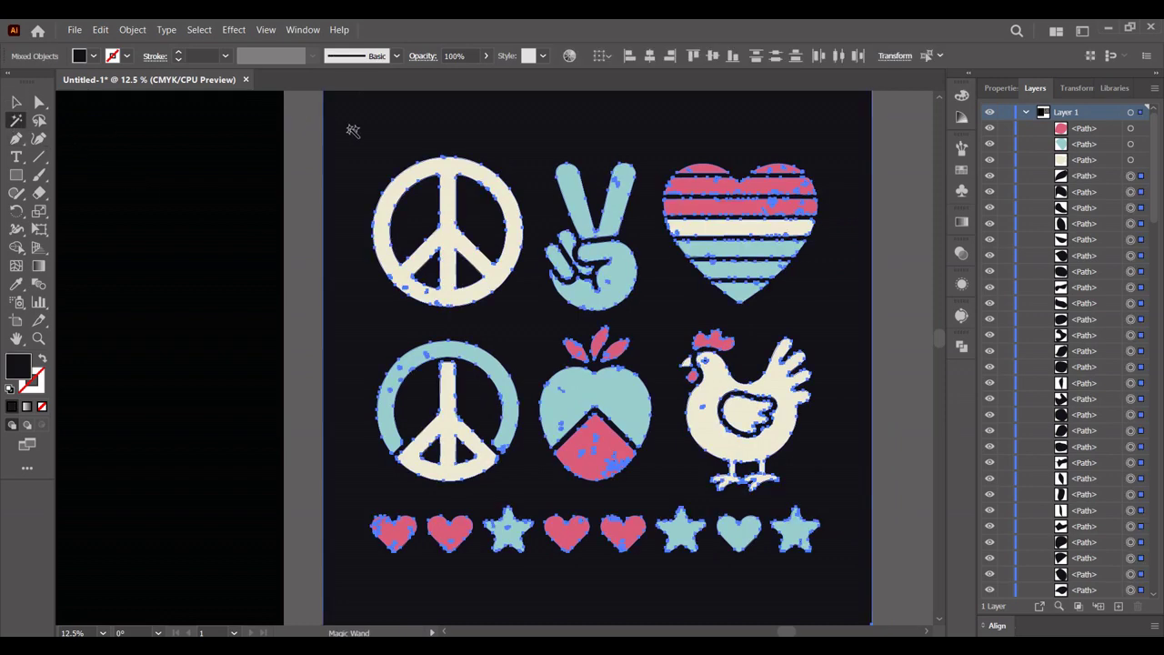
click(100, 29)
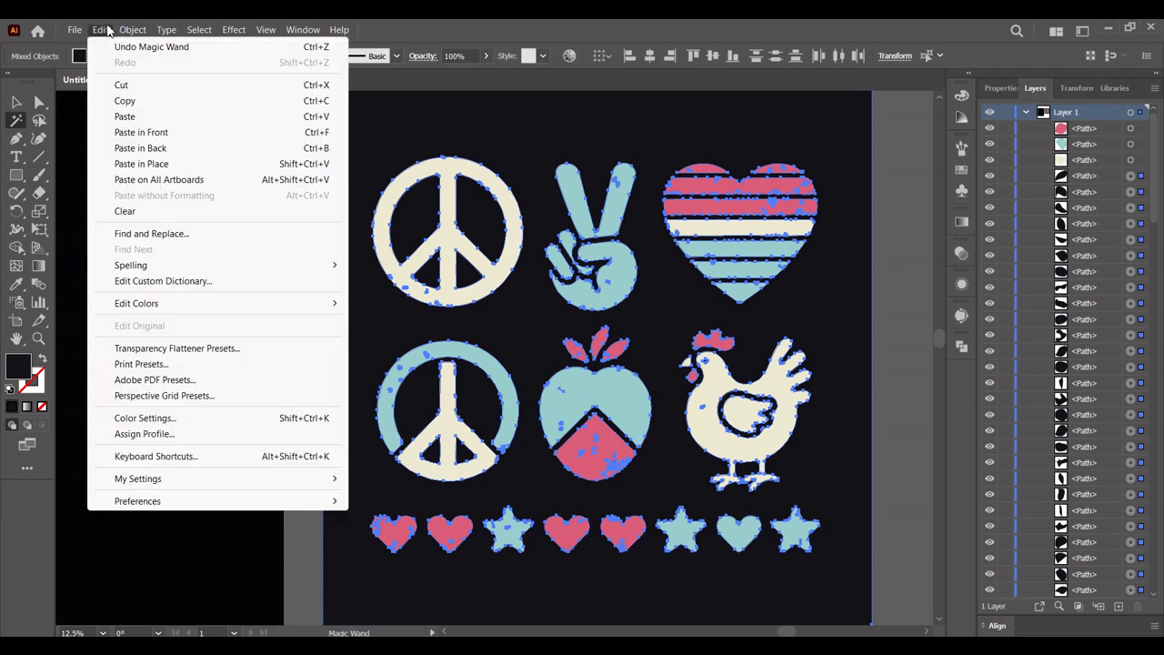
click(152, 211)
Step: Delete the two round peace symbols and the apple-shaped icon, keeping the peace hand, striped heart and chicken
key(v)
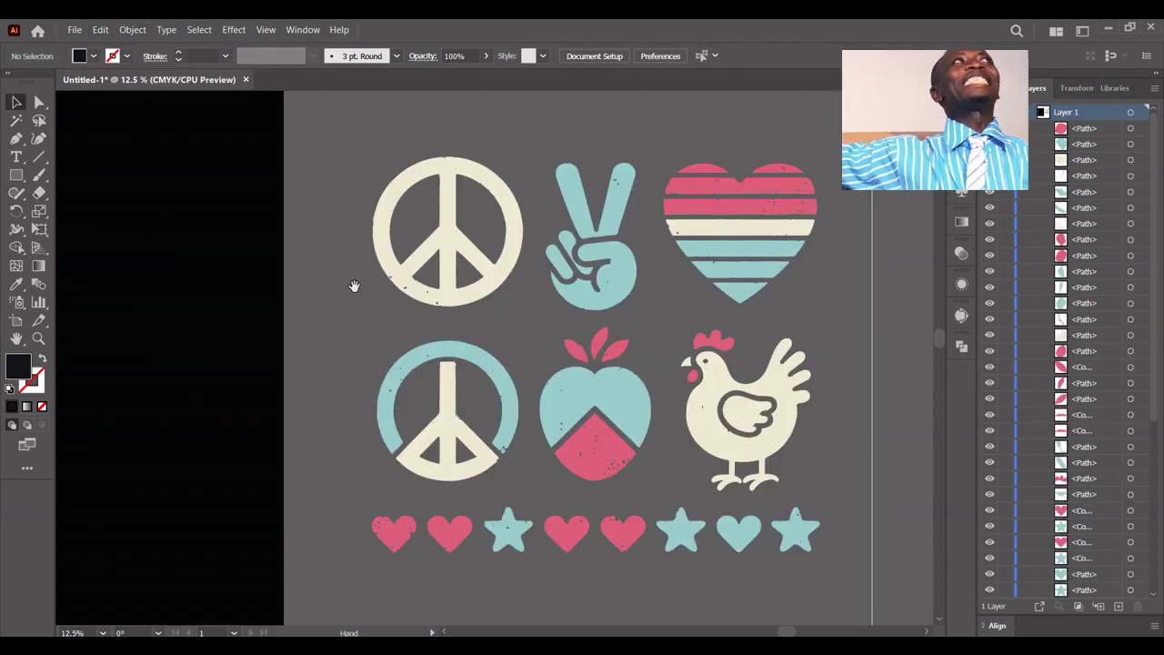
drag(354, 285, 265, 282)
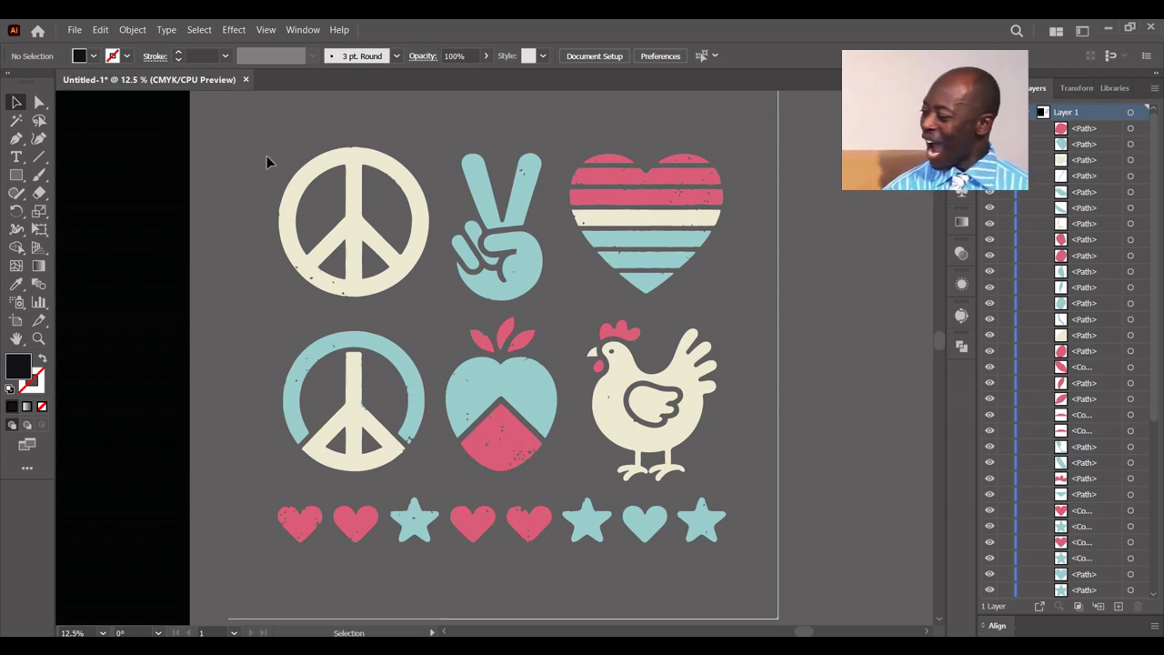
drag(267, 162, 433, 473)
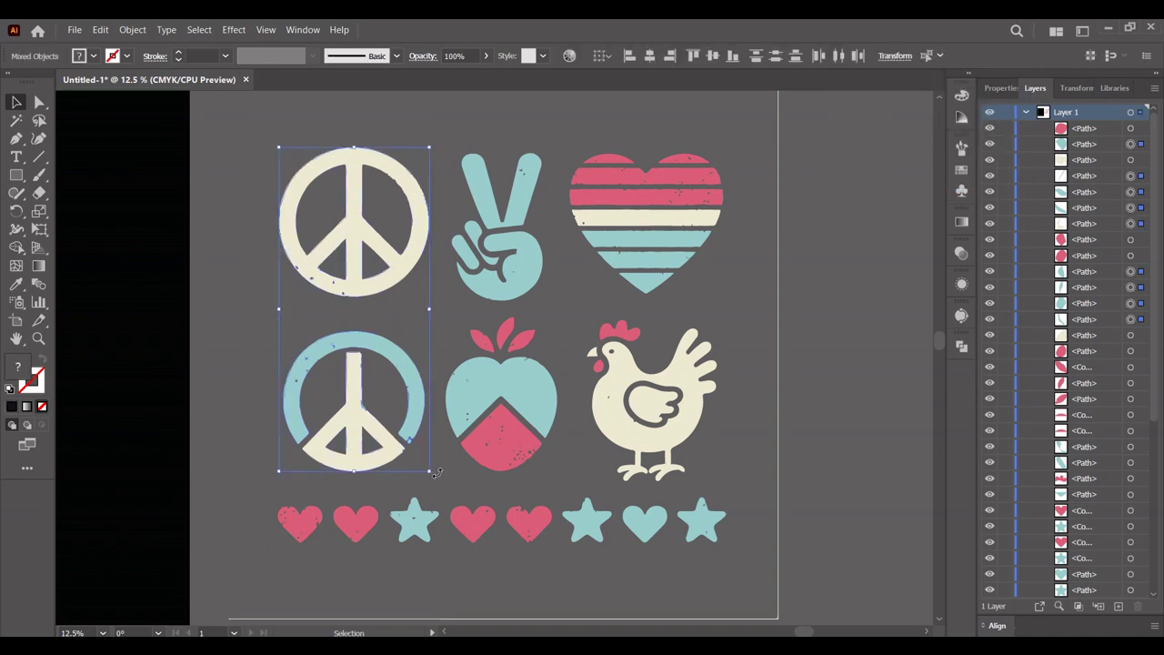
key(Delete)
drag(420, 312, 509, 373)
key(Delete)
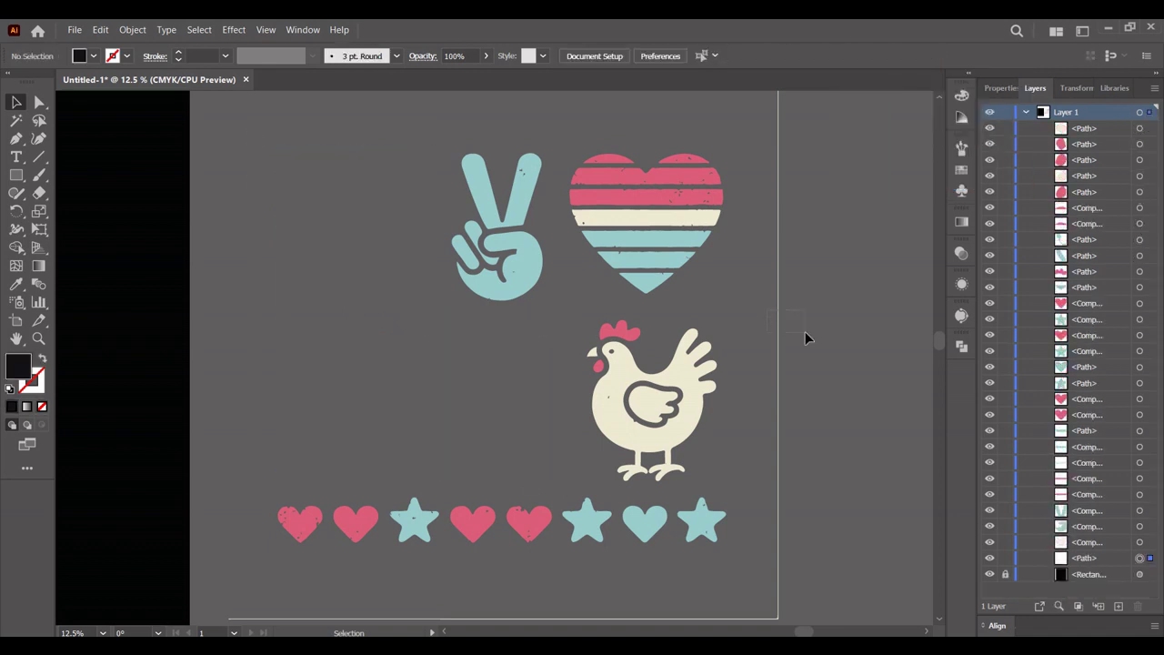
Step: Delete the leftover thin frame path around the artwork and group the shapes of the peace hand
drag(804, 333, 805, 333)
key(Delete)
click(531, 268)
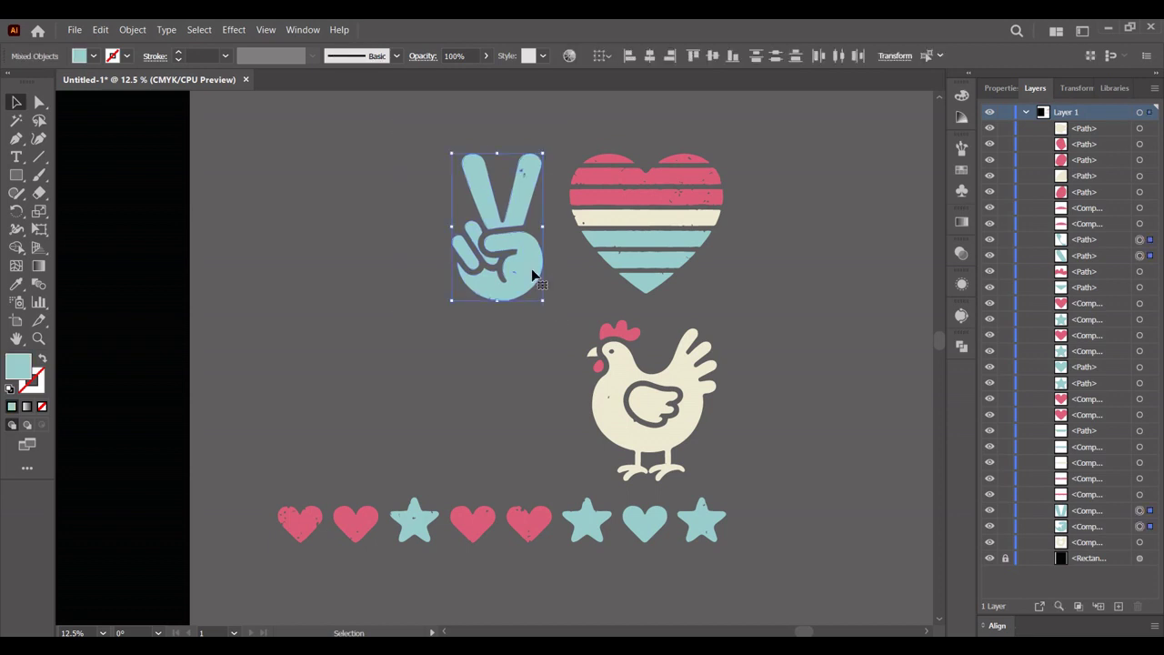
right_click(531, 268)
click(575, 452)
Step: Group the stripes of the heart and the shapes of the chicken as two separate groups
click(676, 226)
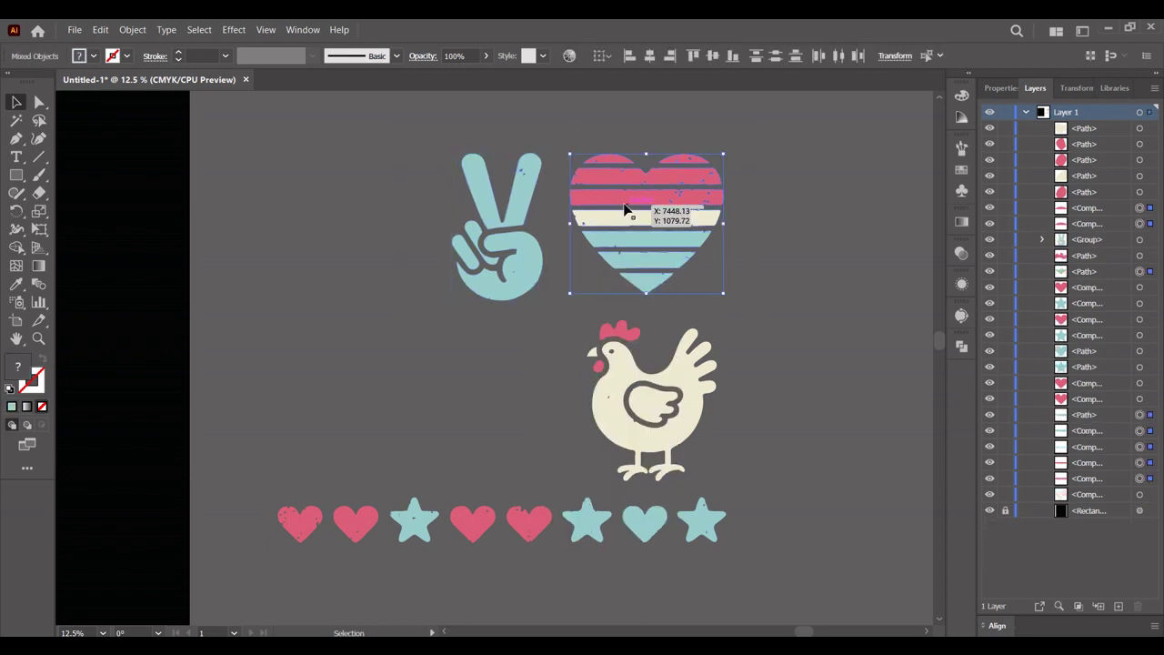
right_click(624, 209)
click(688, 390)
right_click(644, 398)
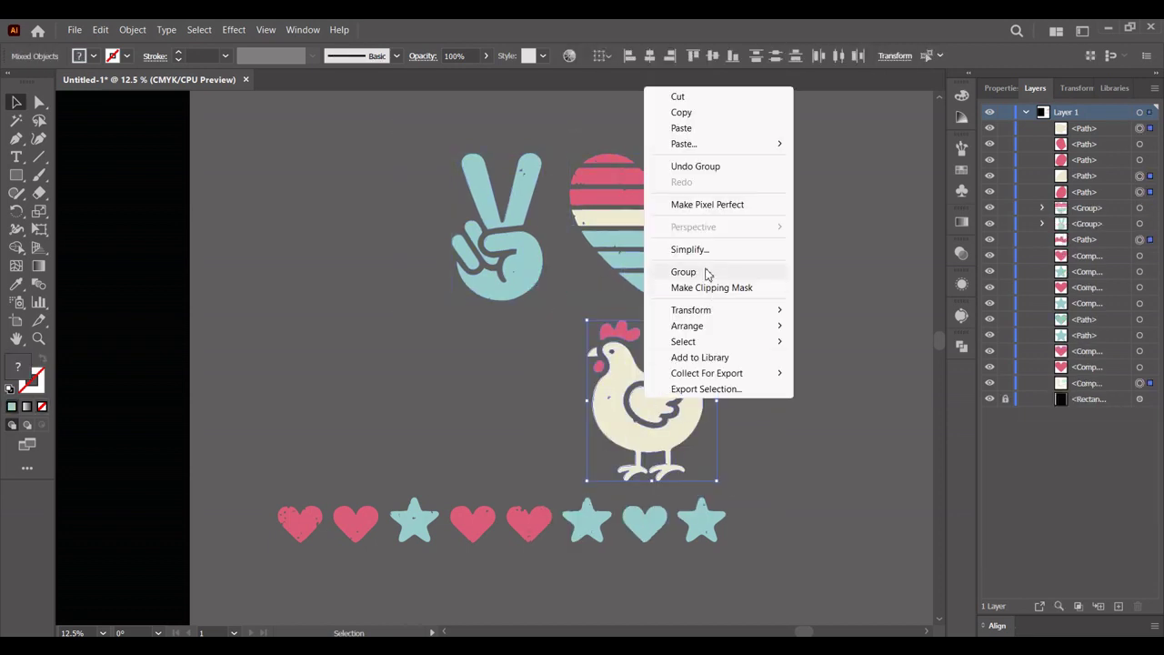
click(707, 272)
Step: Group the row of small hearts and stars
drag(250, 491, 252, 493)
right_click(471, 206)
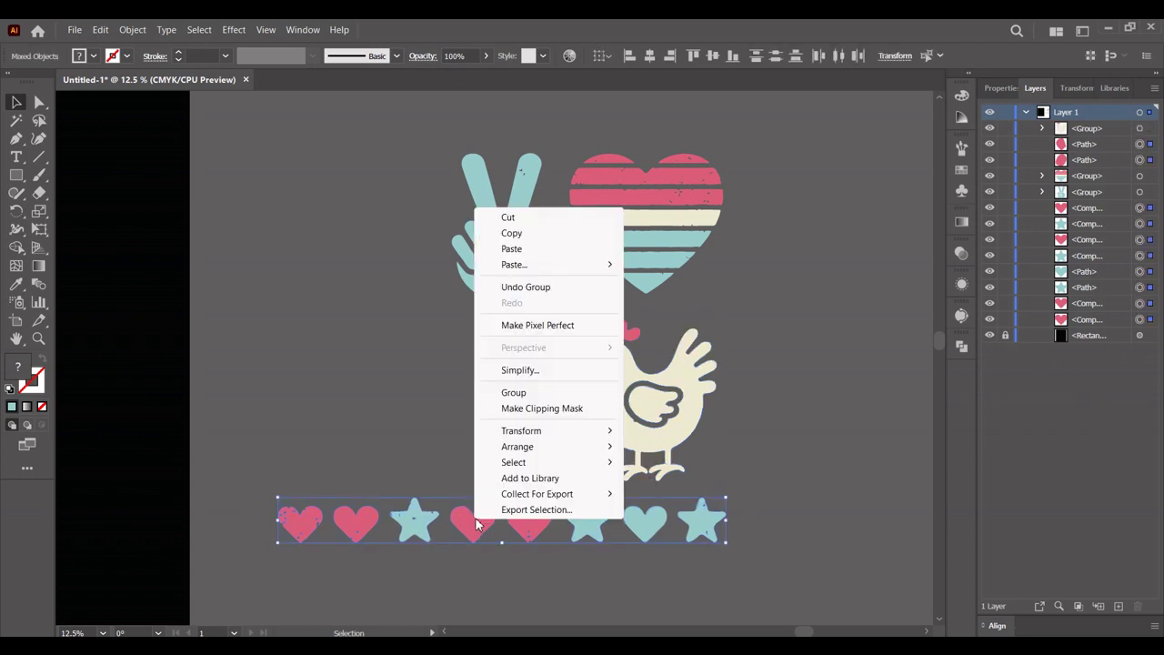
click(520, 389)
click(527, 382)
Step: Line up the peace hand, striped heart and chicken side by side above the row of hearts and stars
drag(509, 284, 371, 468)
drag(627, 225, 477, 409)
drag(634, 407, 627, 419)
click(751, 468)
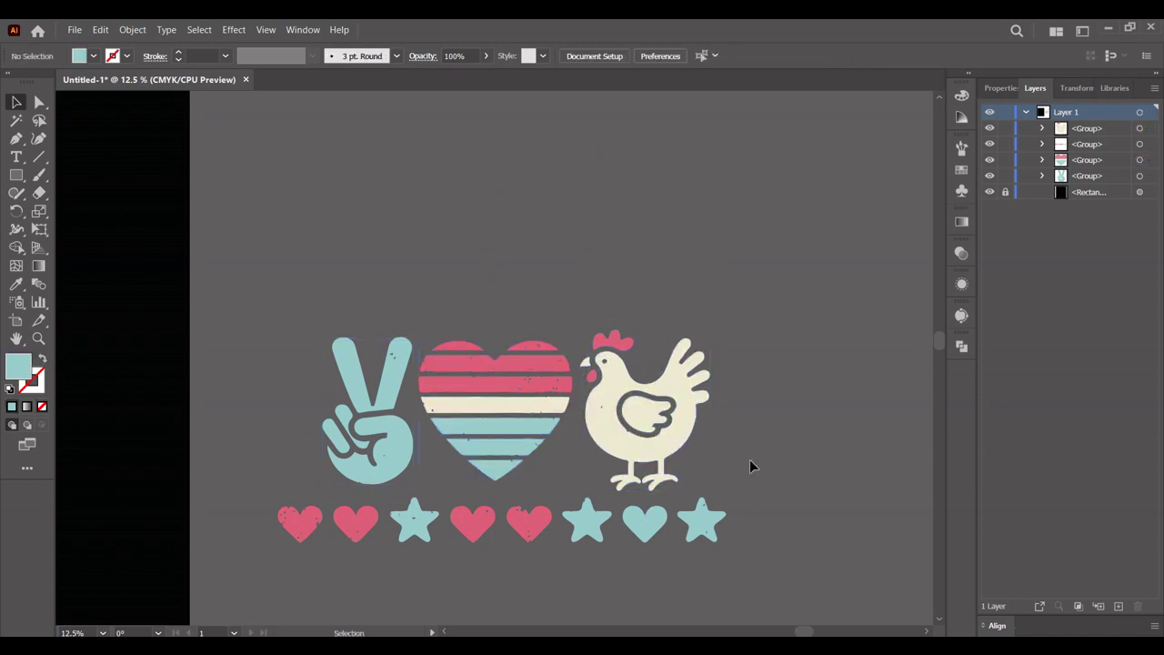
Step: Group the peace hand, striped heart and chicken together
drag(315, 388, 636, 400)
right_click(514, 409)
click(573, 280)
click(681, 161)
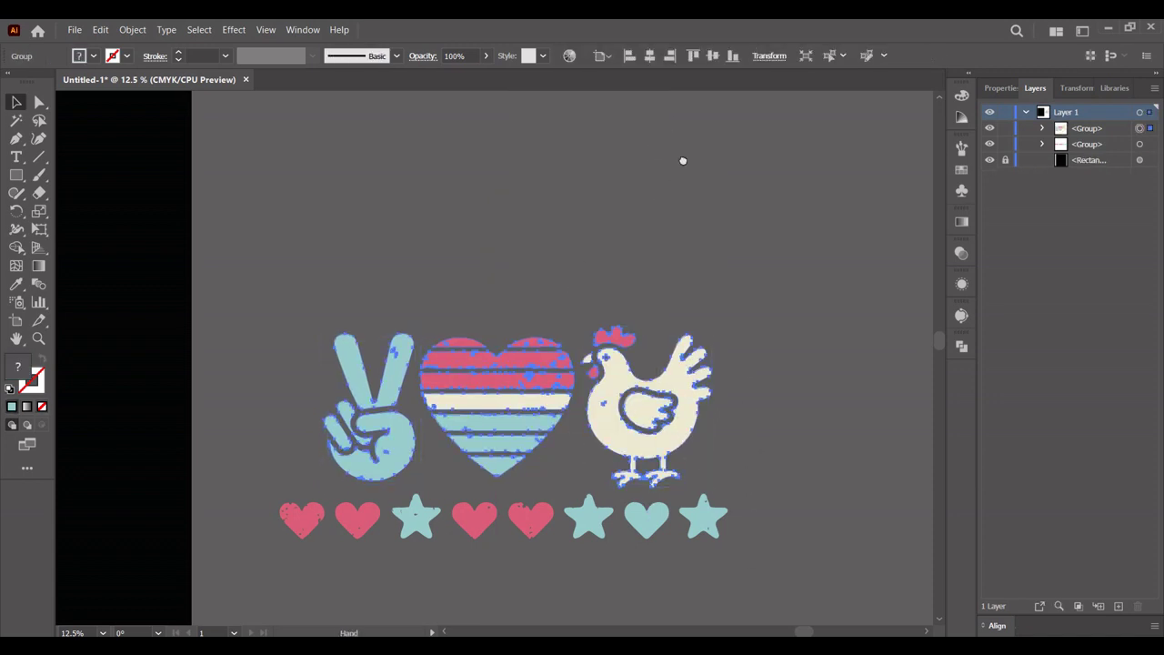
click(640, 433)
Step: Align the row of hearts and stars and the three-icon group on their horizontal centers
click(484, 482)
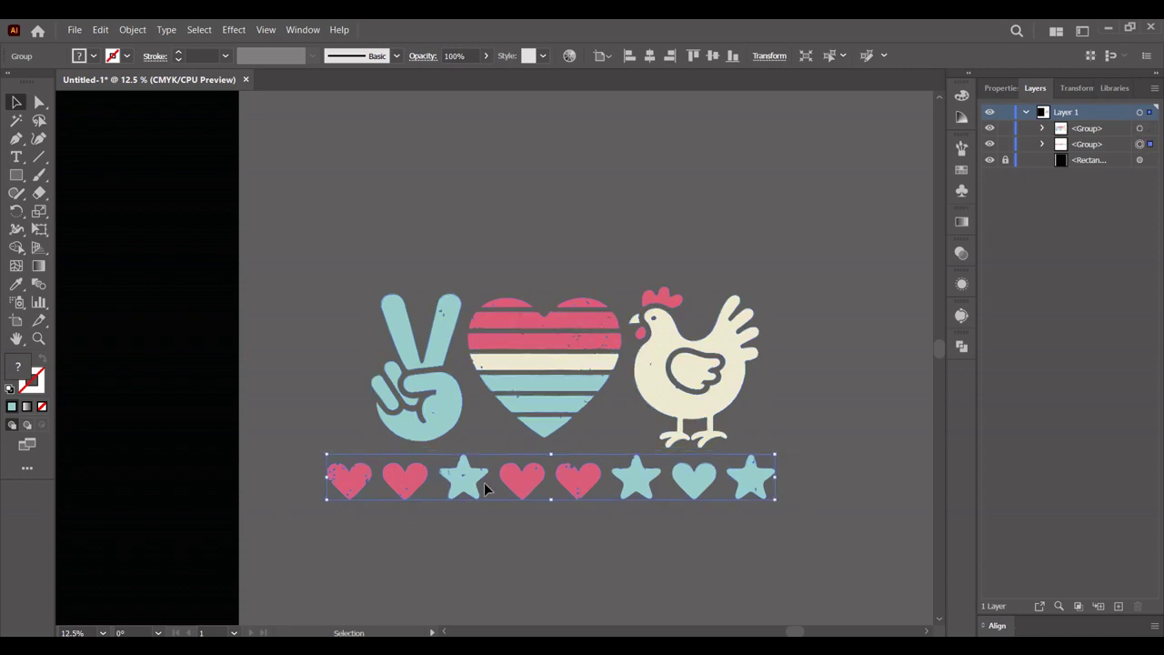
right_click(514, 480)
click(570, 515)
click(570, 515)
click(575, 371)
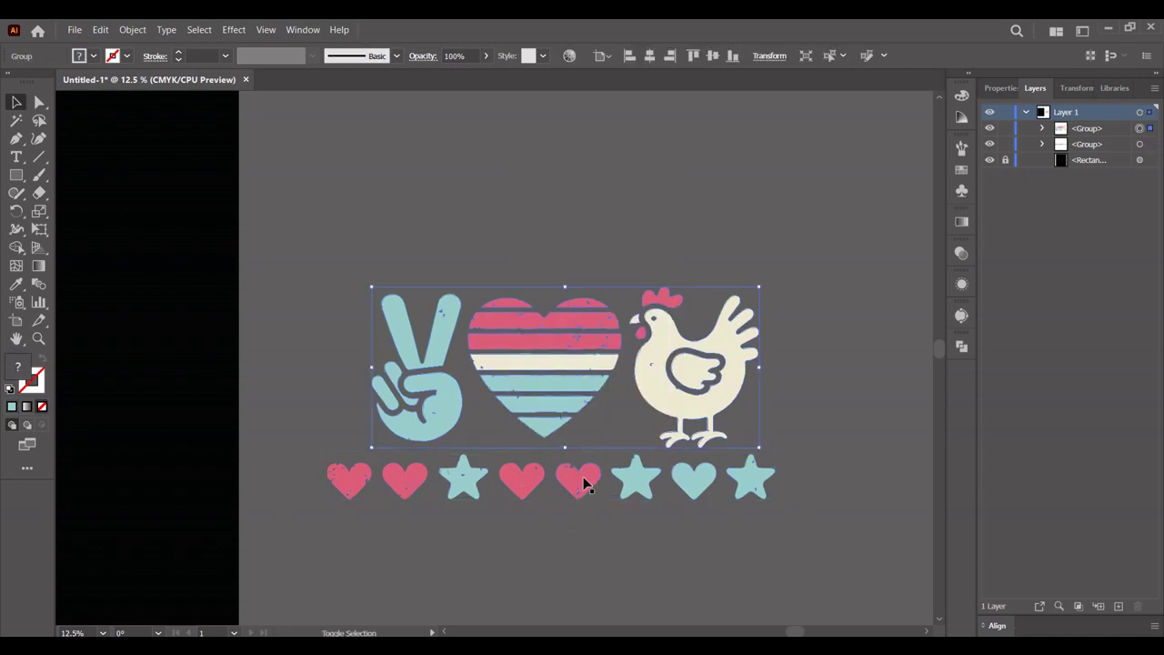
shift+click(584, 480)
click(650, 55)
click(731, 243)
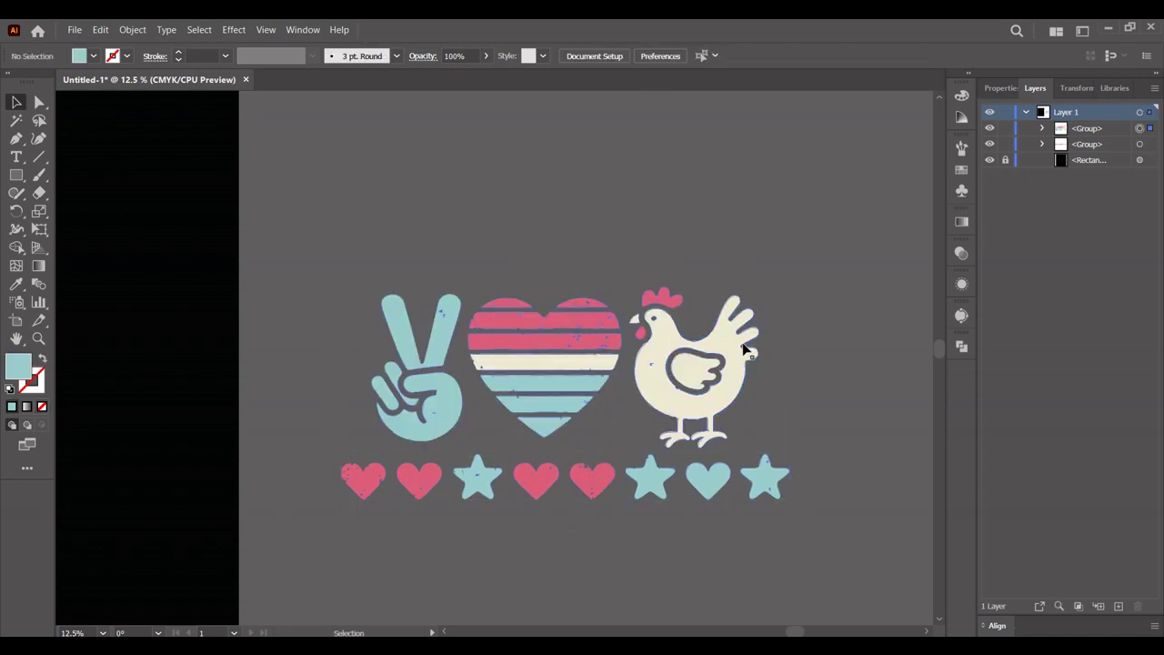
Step: Enlarge the three-icon group to about the width of the hearts and stars row and group both together
click(718, 382)
drag(761, 369, 740, 351)
click(792, 533)
key(ctrl+a)
right_click(505, 331)
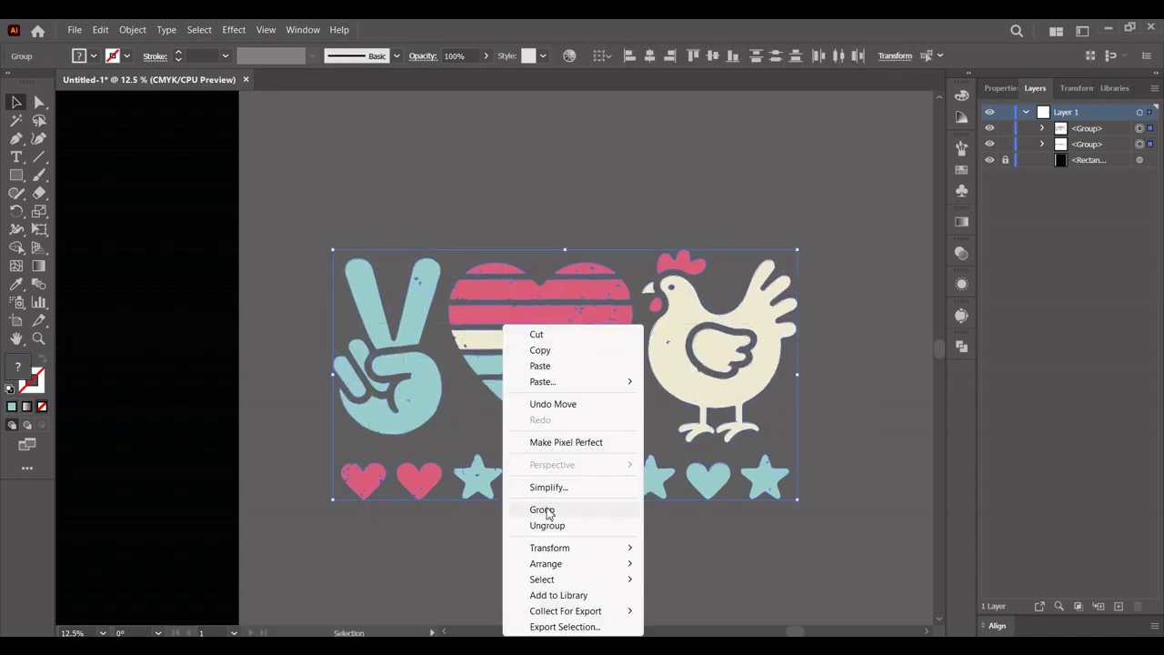
click(542, 510)
Step: Move the grouped design onto the black artboard and enlarge it across the upper part
scroll(696, 328, down, 1)
scroll(698, 266, right, 5)
drag(699, 266, 949, 314)
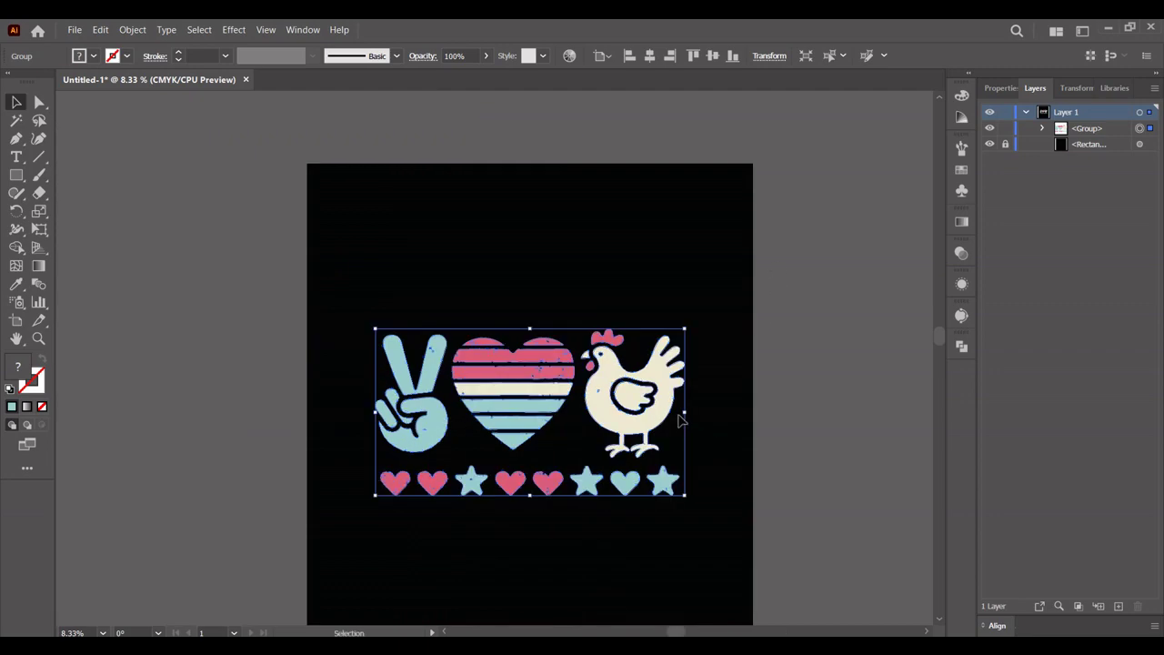
drag(683, 413, 655, 300)
click(818, 333)
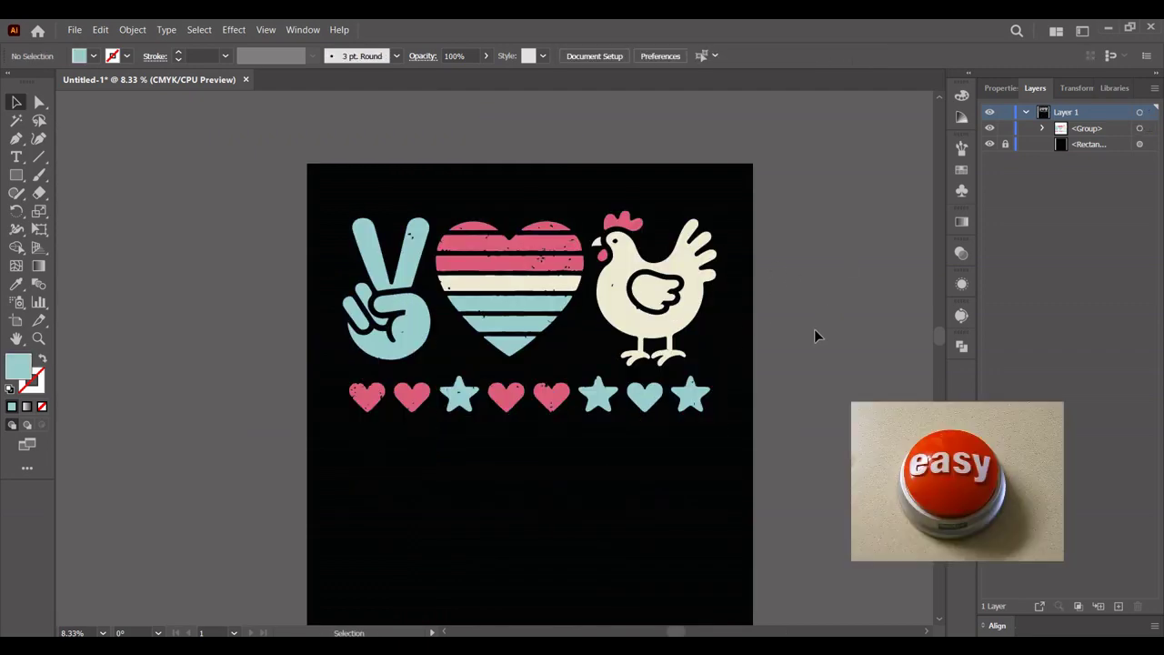
Step: Hide the black background rectangle and export the design with Save for Web as a transparent 4500 x 5400 px PNG-24
scroll(837, 377, up, 1)
scroll(909, 310, left, 2)
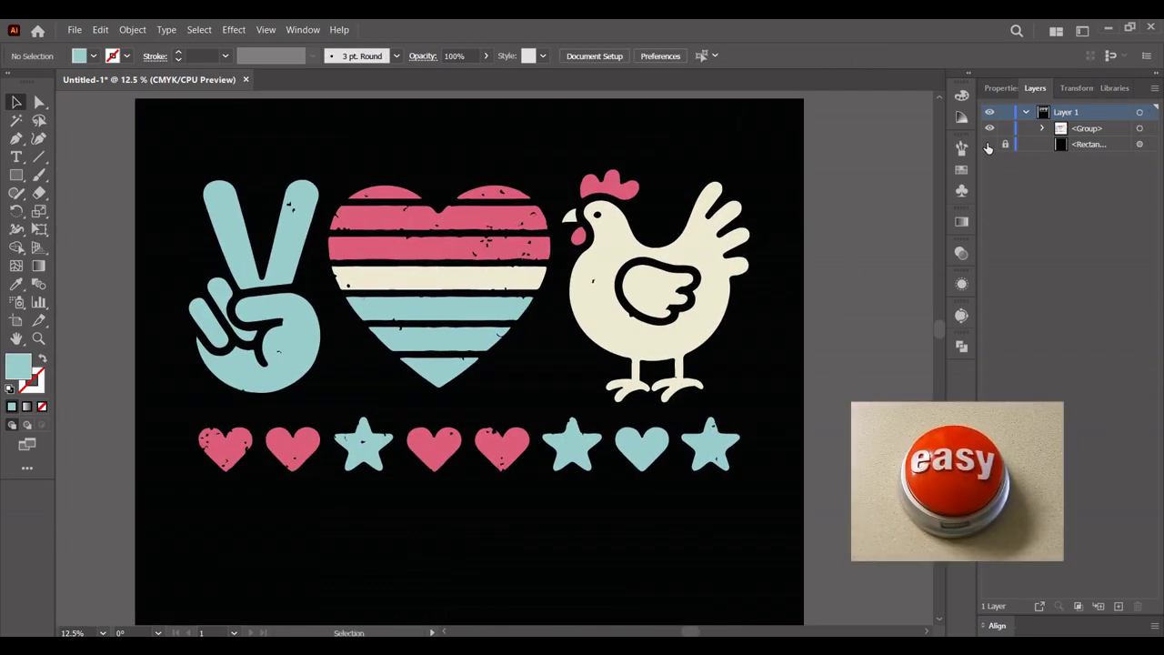
click(989, 143)
click(74, 29)
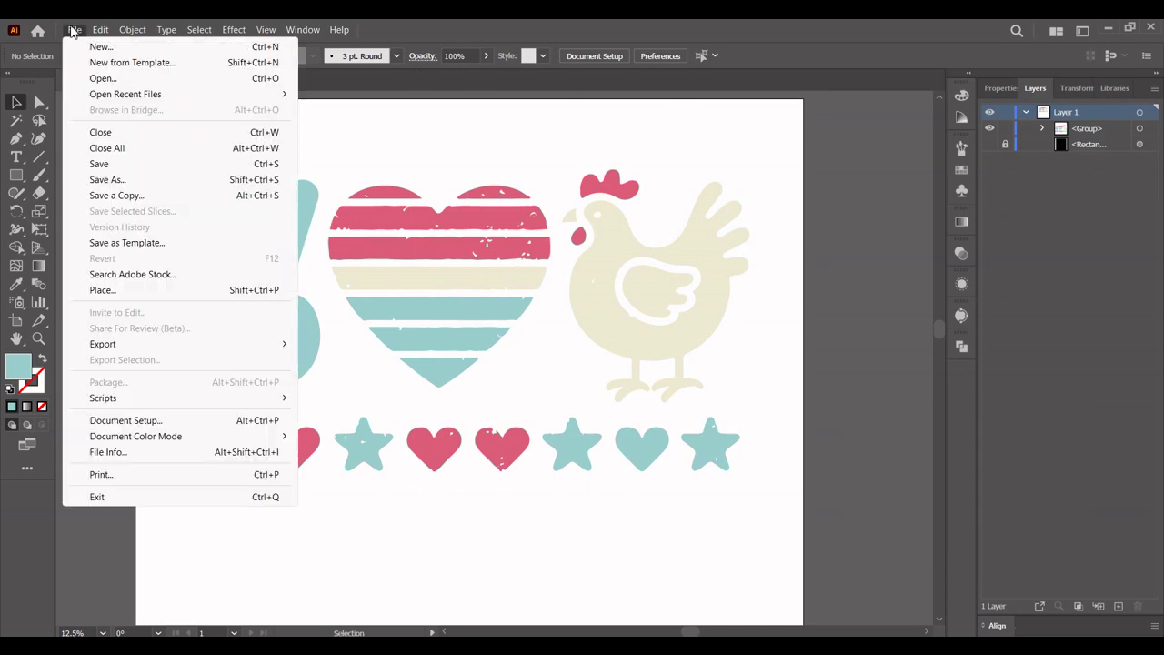
mouse_move(142, 346)
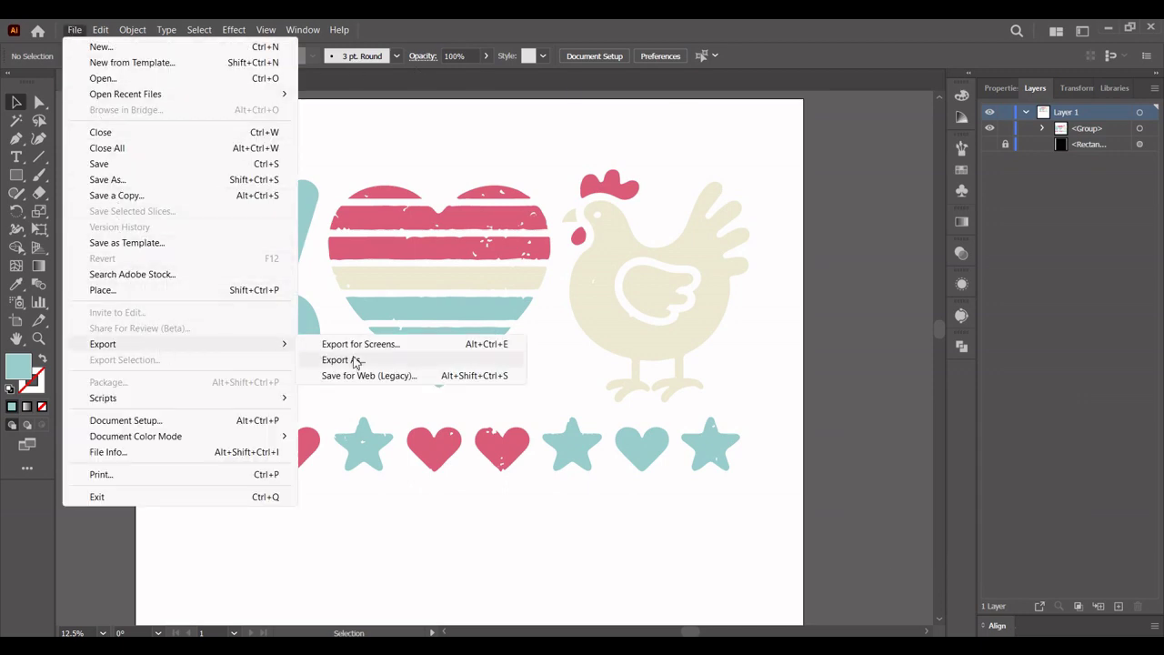
click(380, 378)
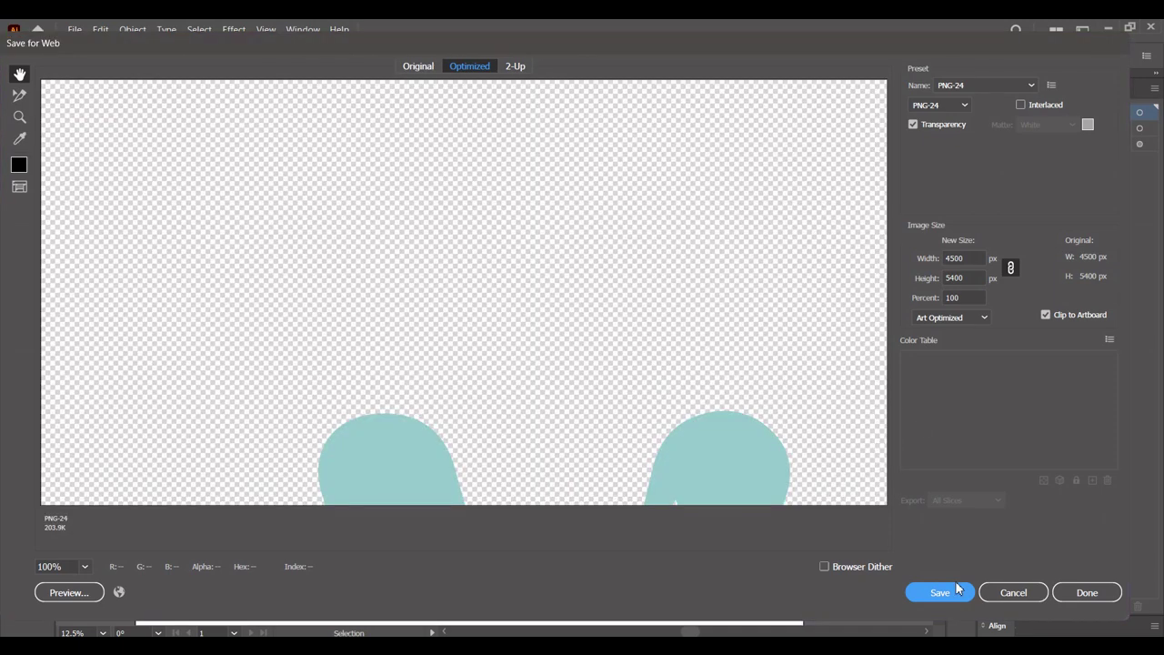
click(940, 592)
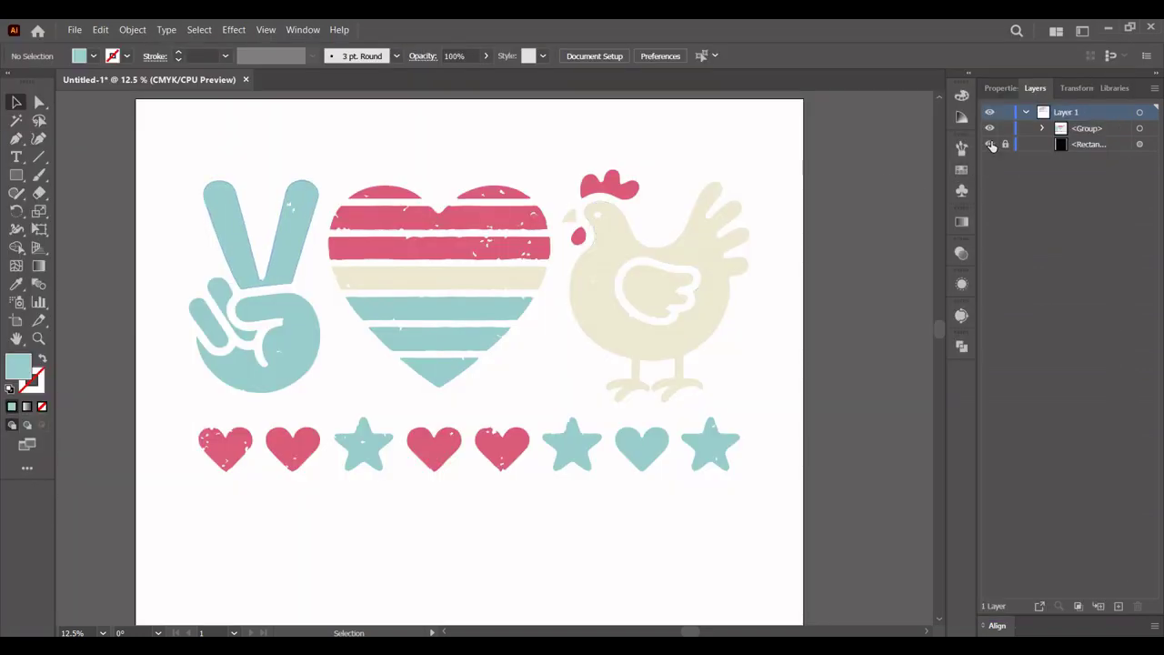
Step: Show the black background rectangle and move the finished design off the artboard to its left side
click(989, 144)
scroll(854, 199, down, 1)
click(753, 258)
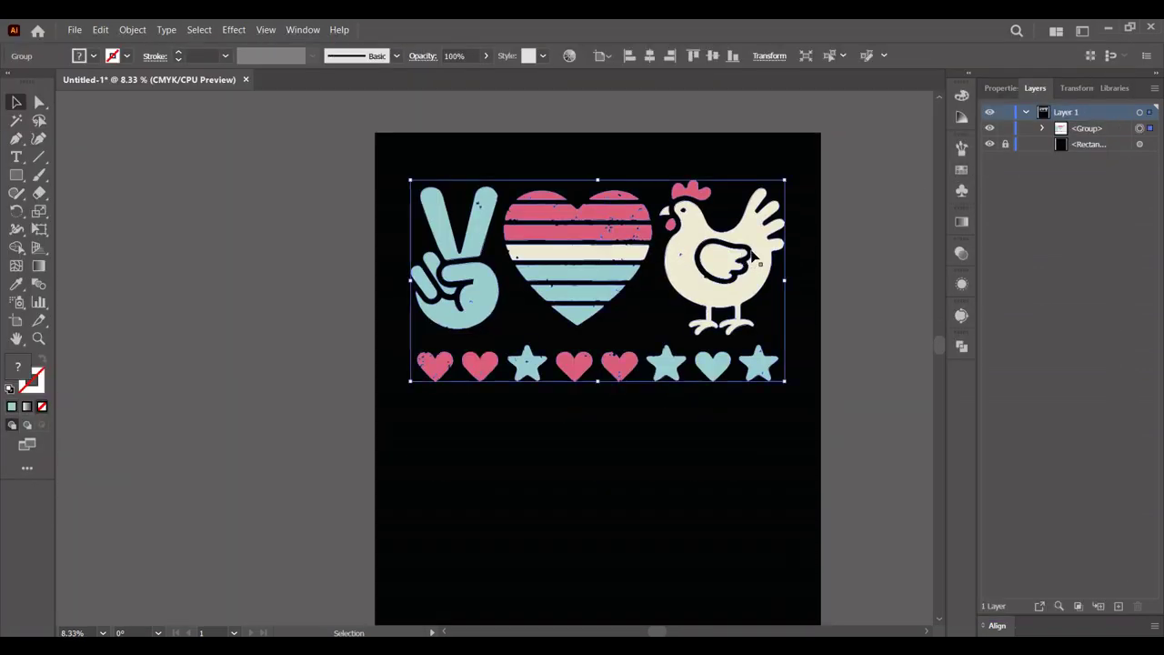
drag(753, 258, 251, 249)
click(663, 251)
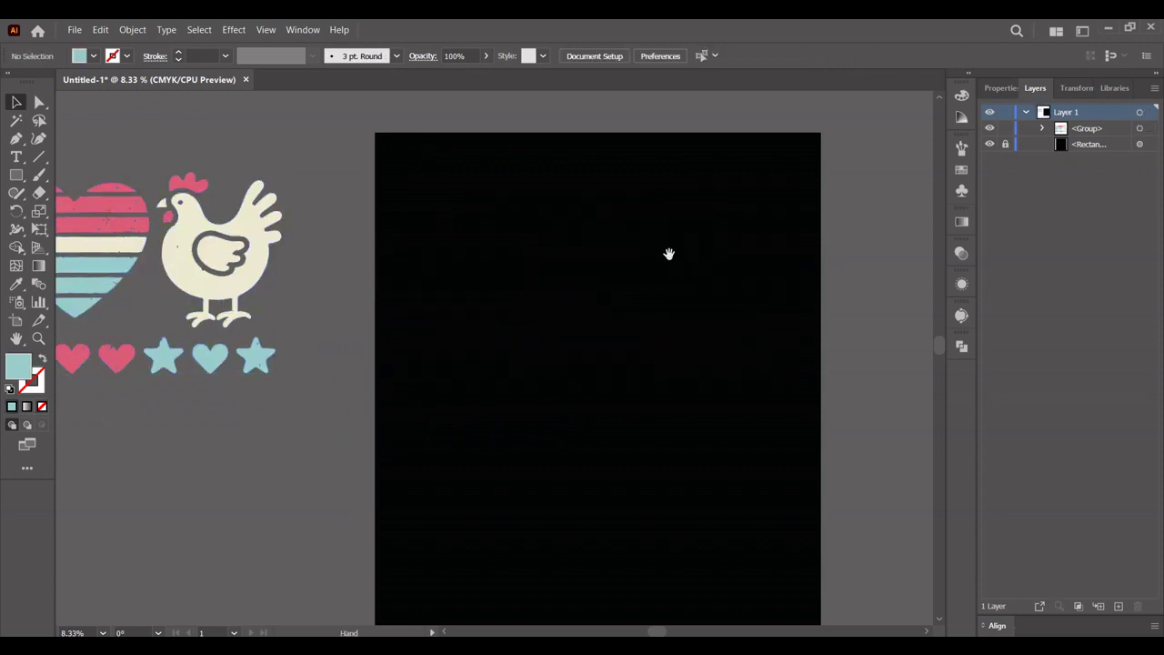
Step: Place the image of peace, heart and chicken tiles beside the artboard's right edge
drag(668, 254, 595, 249)
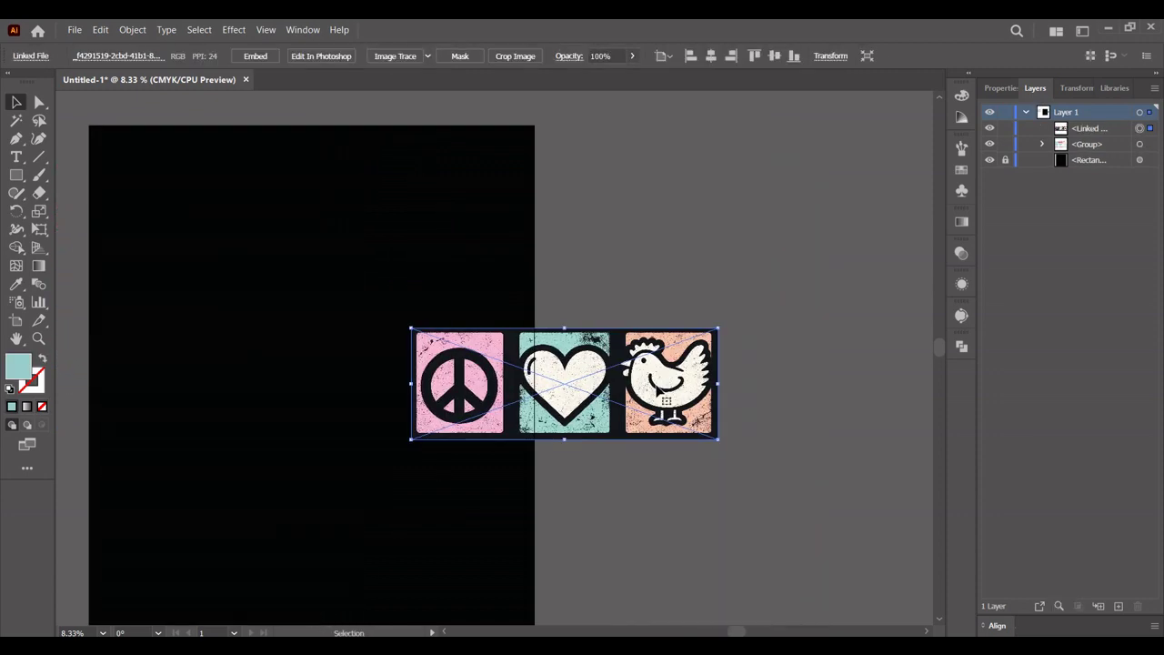
scroll(664, 395, up, 2)
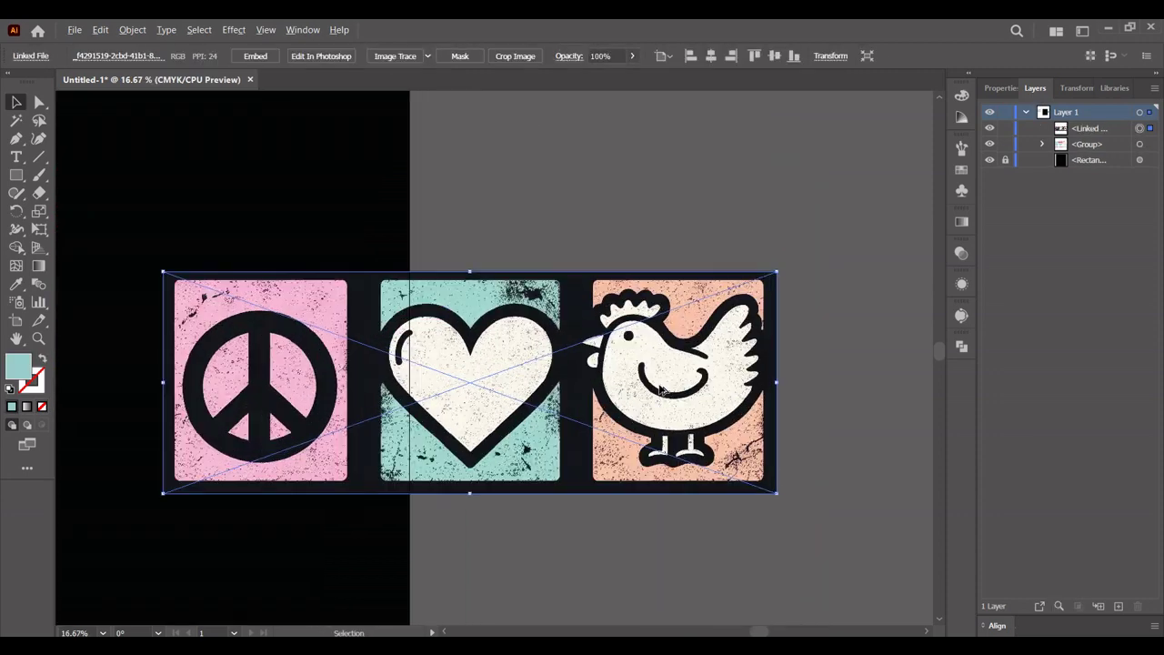
drag(661, 390, 682, 307)
click(573, 486)
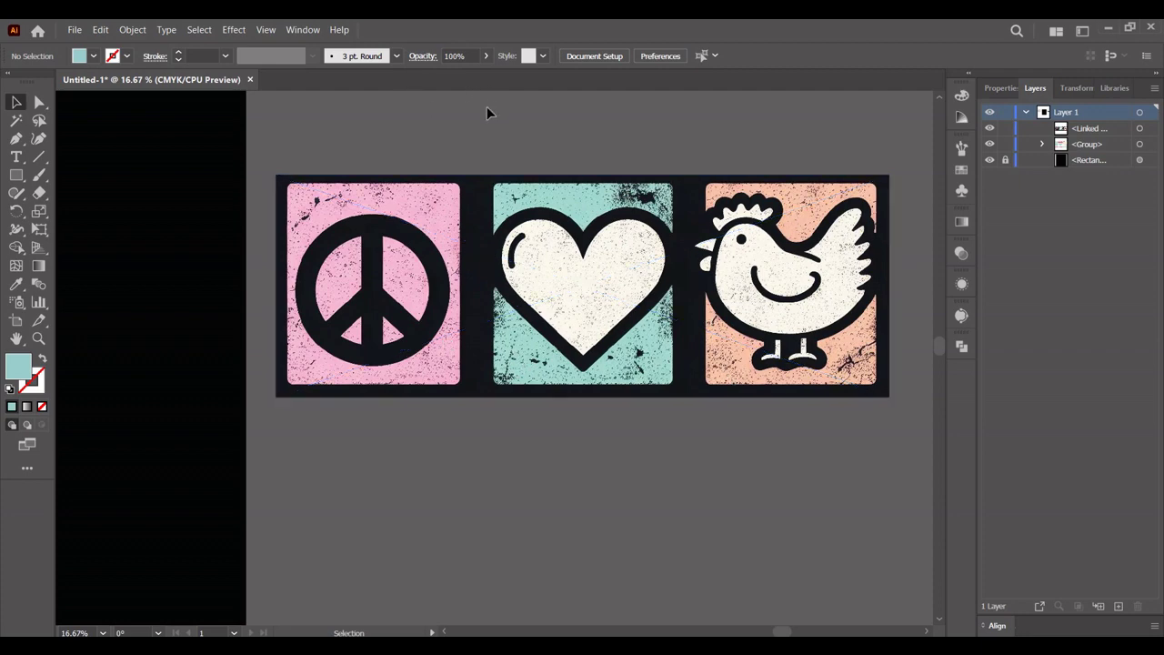
drag(557, 257, 525, 264)
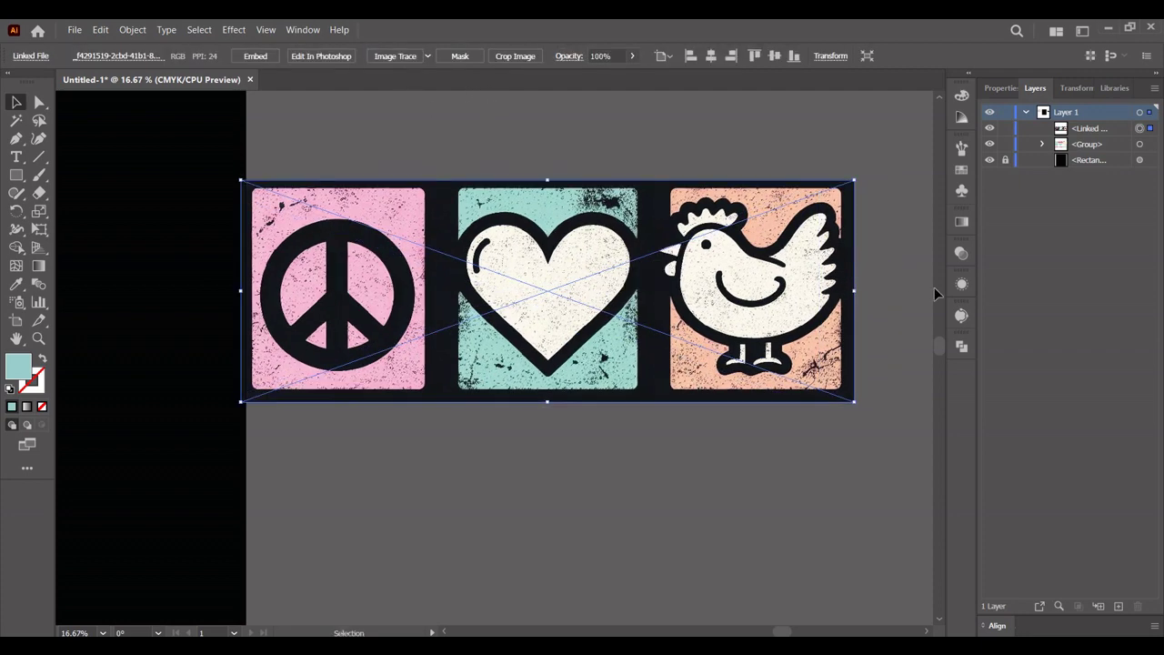
Step: Trace the tile image with the 6 Colors preset and limit the tracing to 5 colors
click(427, 56)
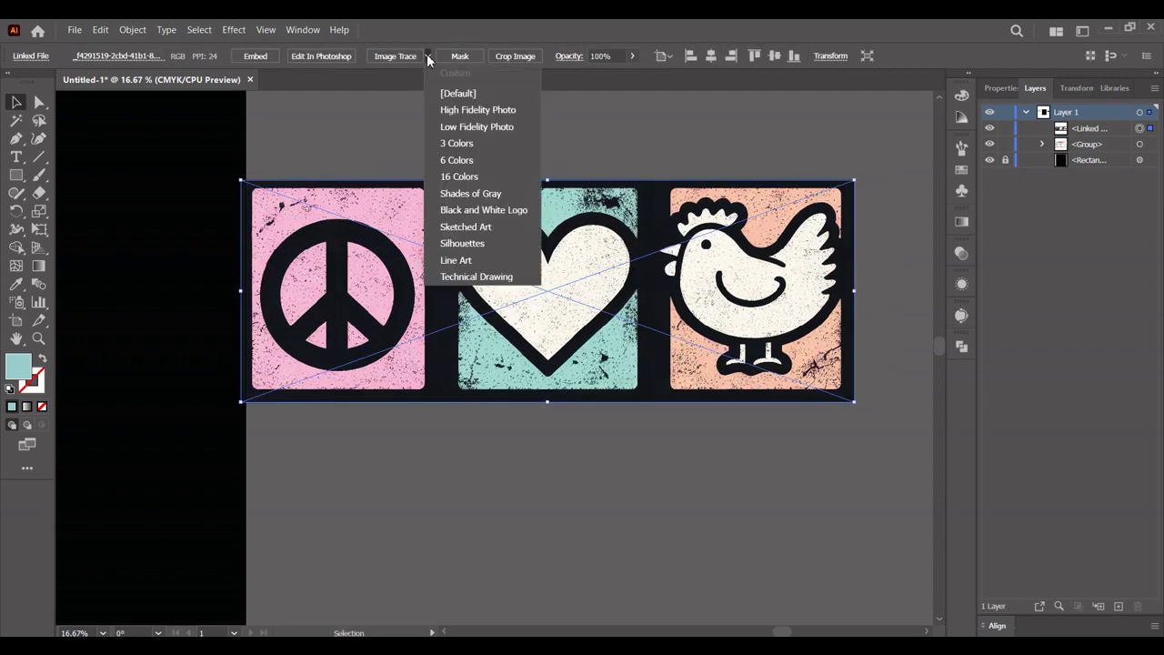
click(455, 166)
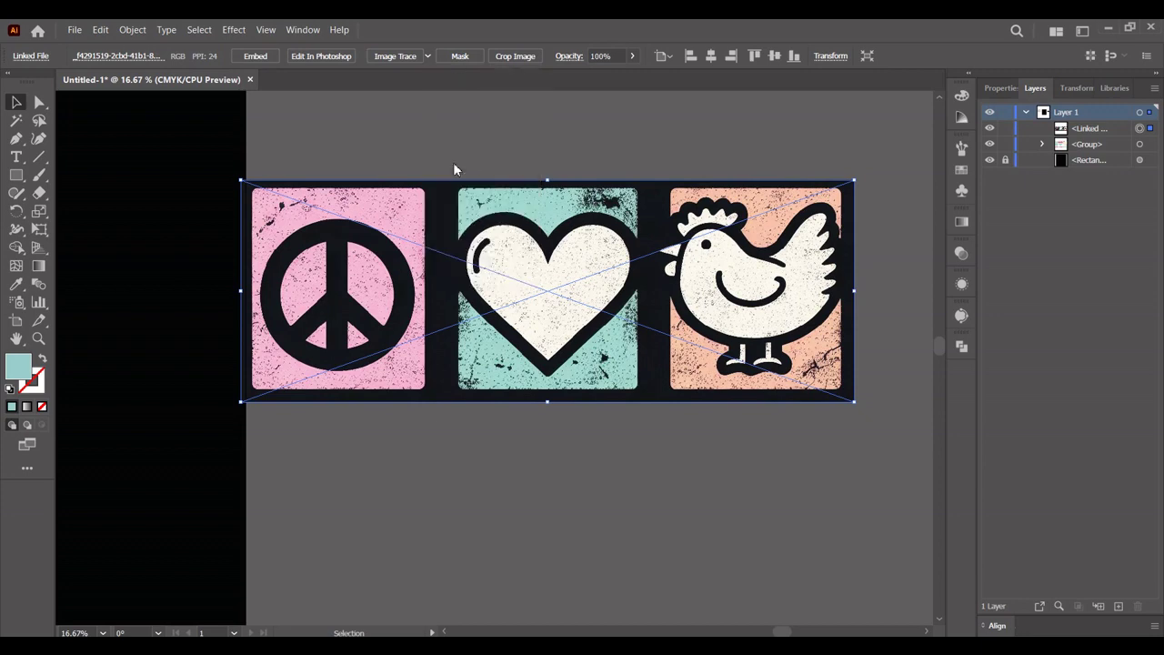
click(962, 316)
click(923, 356)
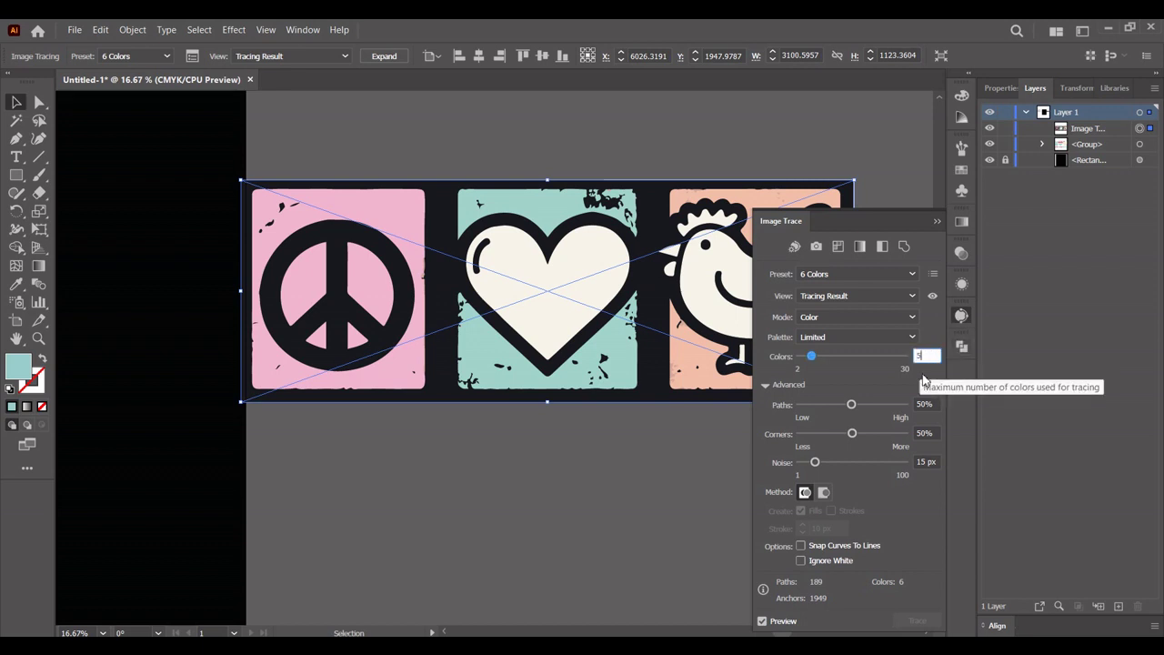
Step: Set the tracing's Paths value to 80% and close the trace settings
click(928, 402)
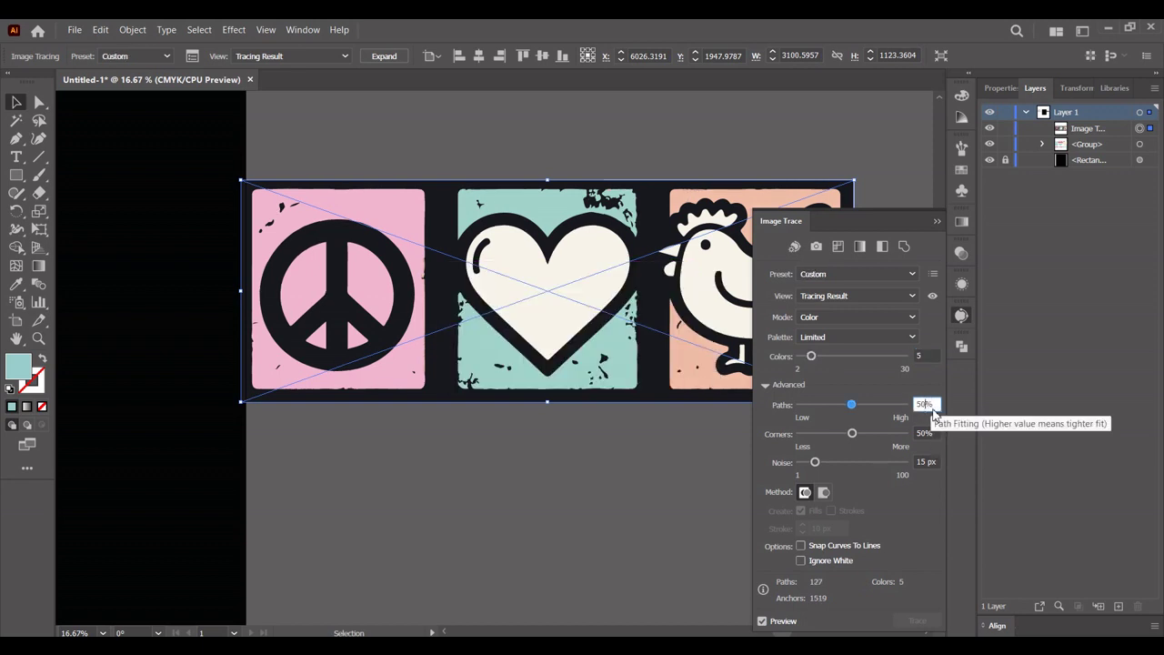
double_click(929, 405)
click(925, 433)
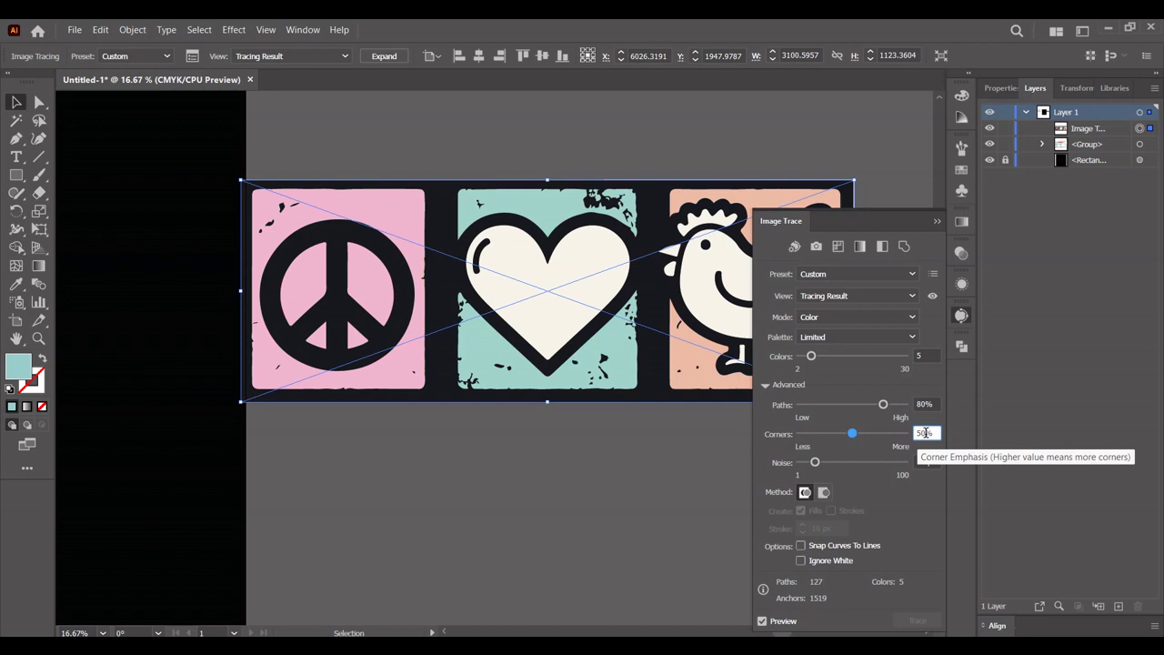
click(967, 313)
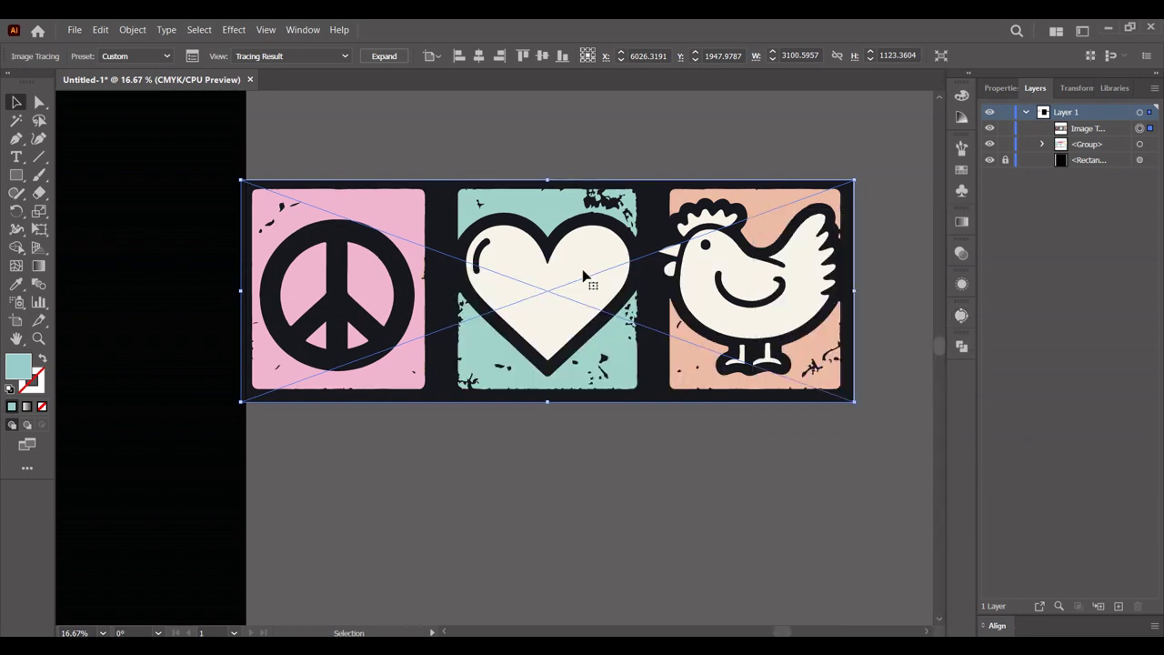
Step: Expand the traced tiles into vector paths beside the artboard and ungroup them
click(375, 60)
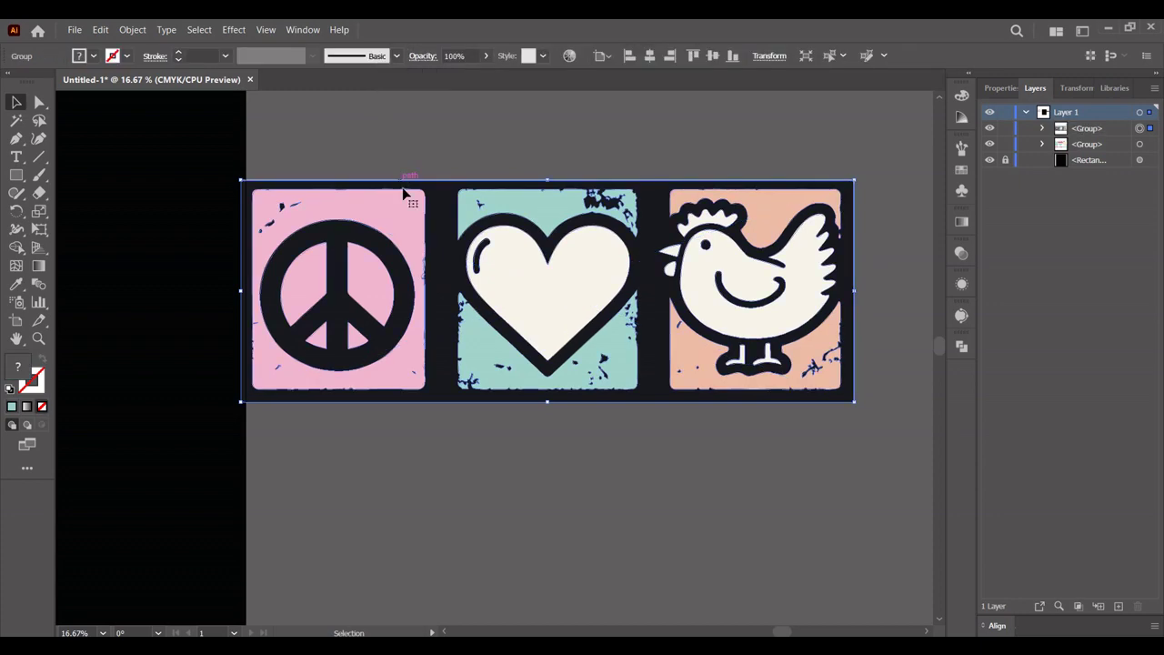
drag(426, 226, 437, 213)
right_click(438, 213)
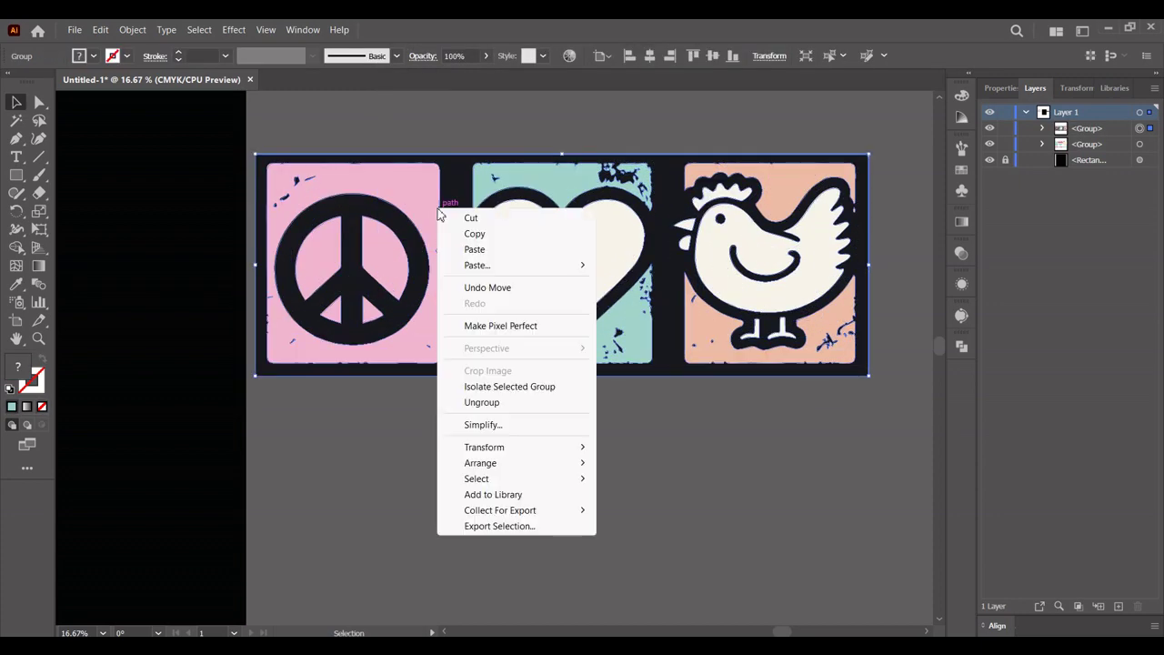
click(491, 403)
click(489, 404)
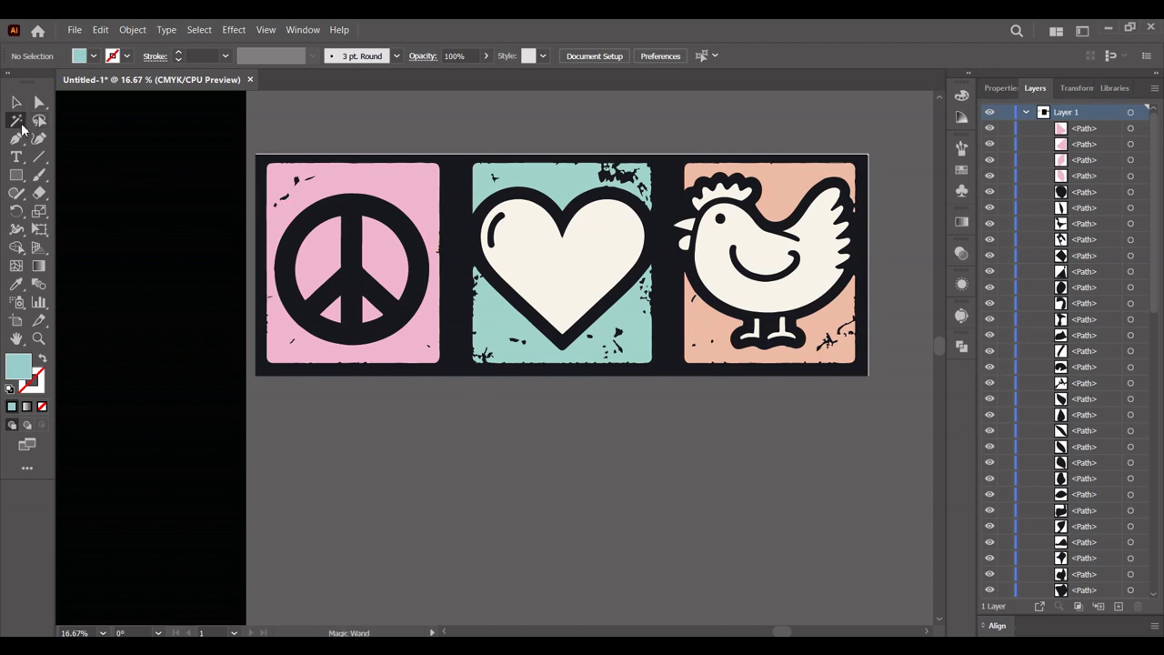
Step: Select all dark shapes of the tile artwork with the Magic Wand and delete them
click(461, 170)
click(460, 180)
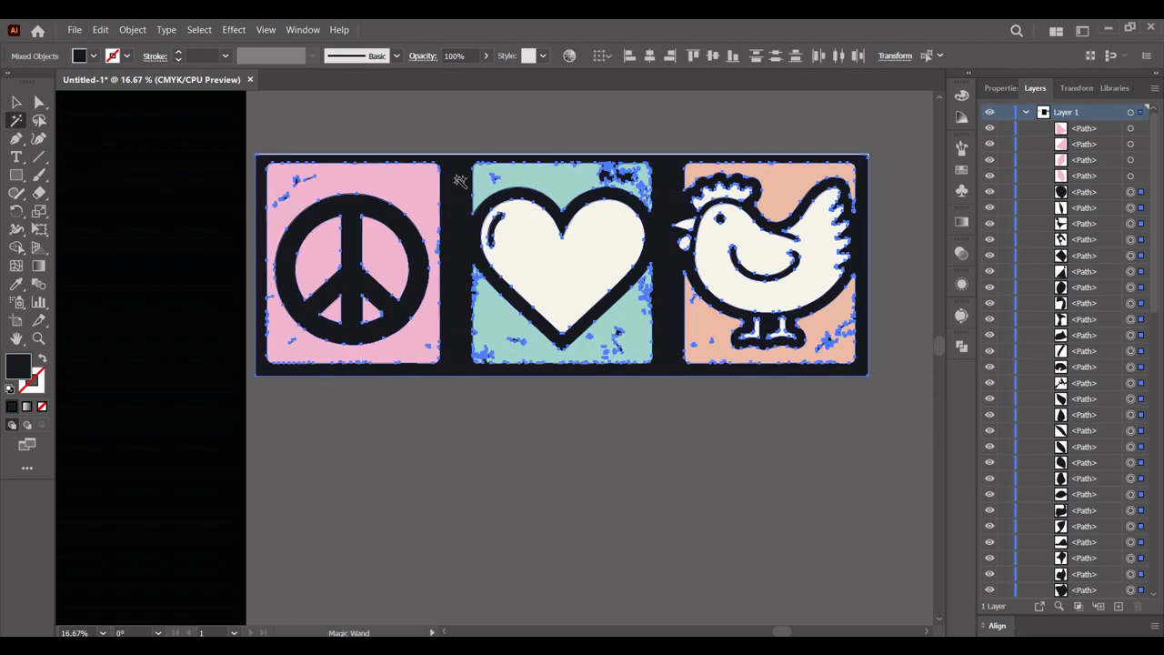
click(101, 29)
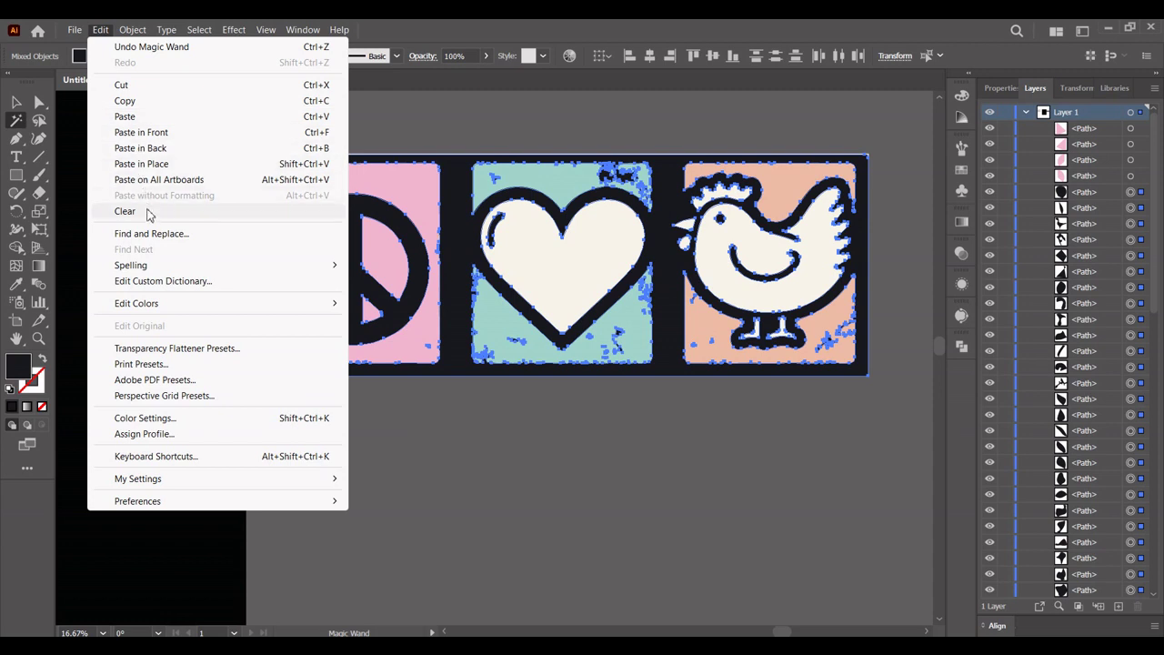
click(148, 212)
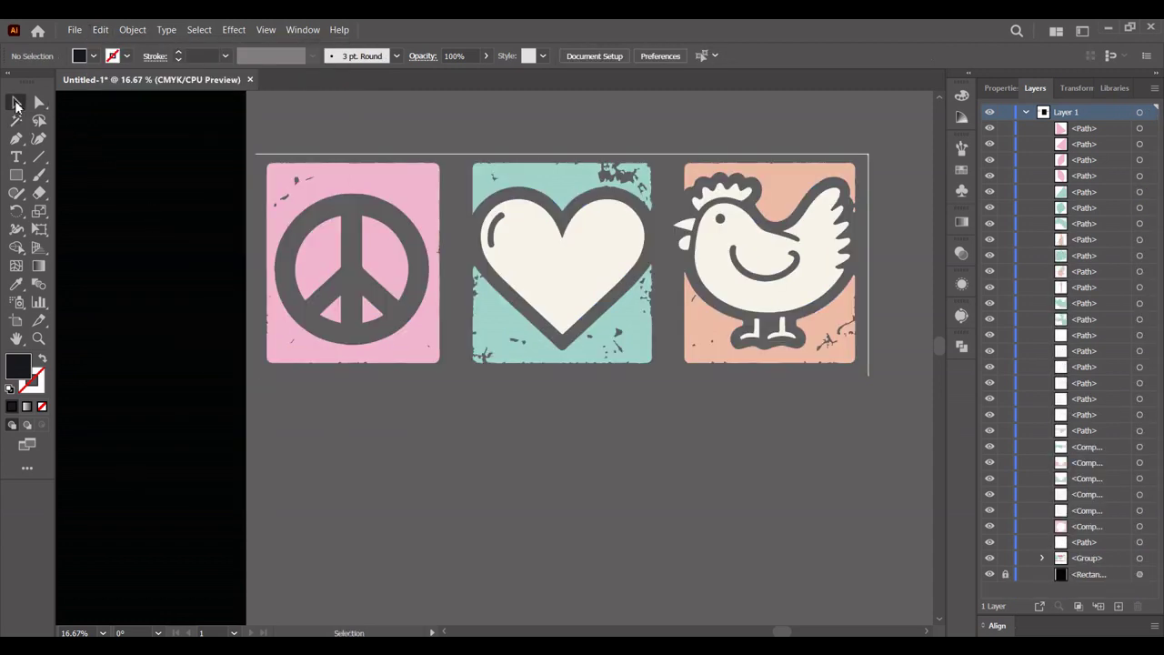
Step: Delete the leftover pale frame path around the three tiles and group the remaining tile artwork
drag(330, 157, 333, 119)
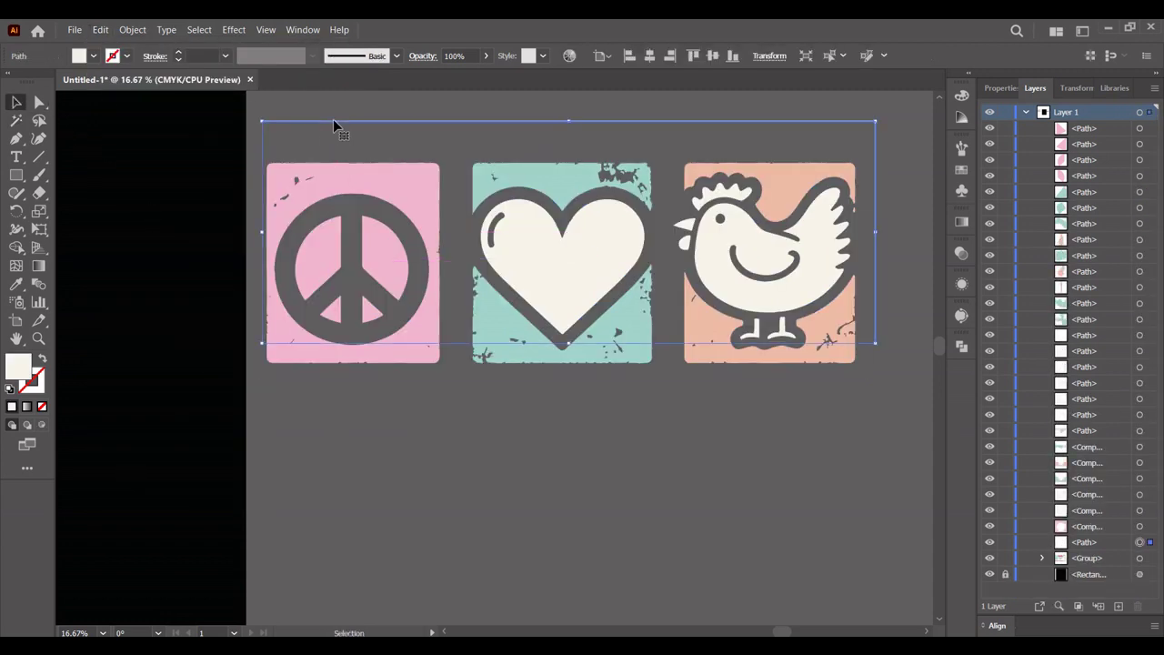
key(Delete)
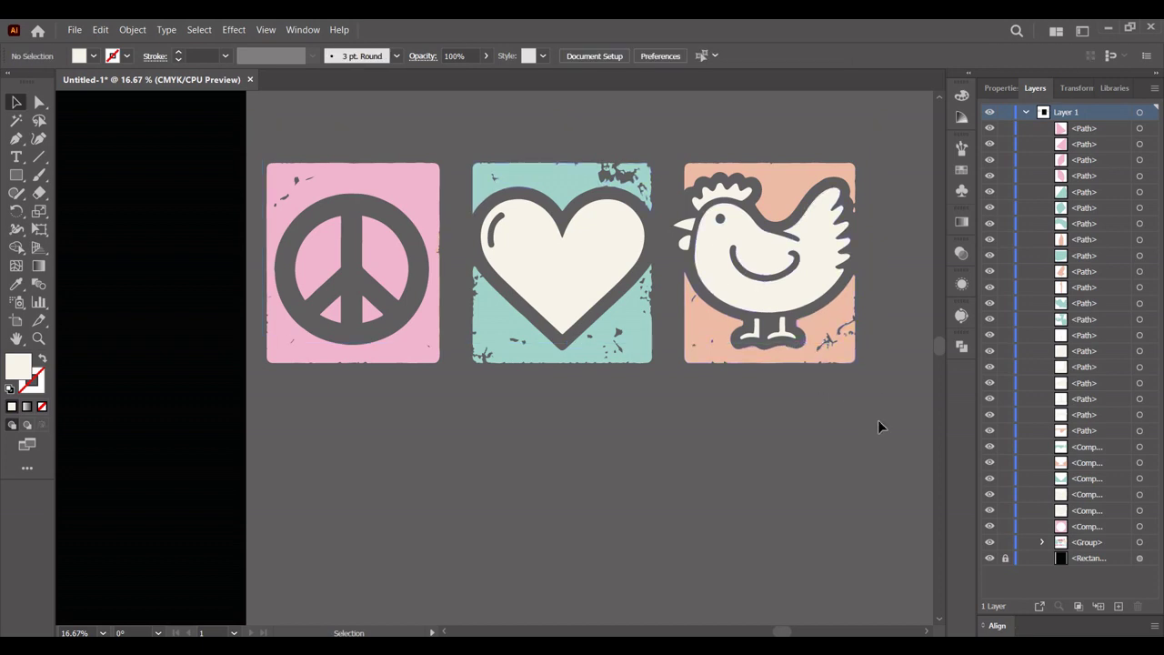
drag(252, 149, 330, 176)
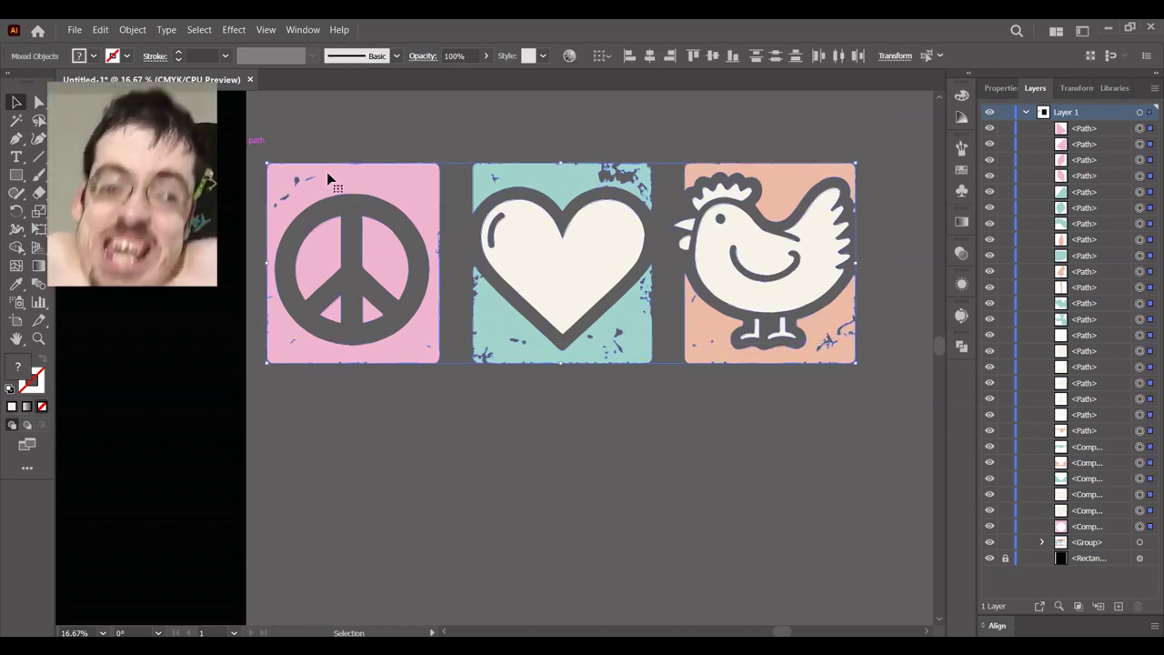
right_click(492, 240)
click(535, 422)
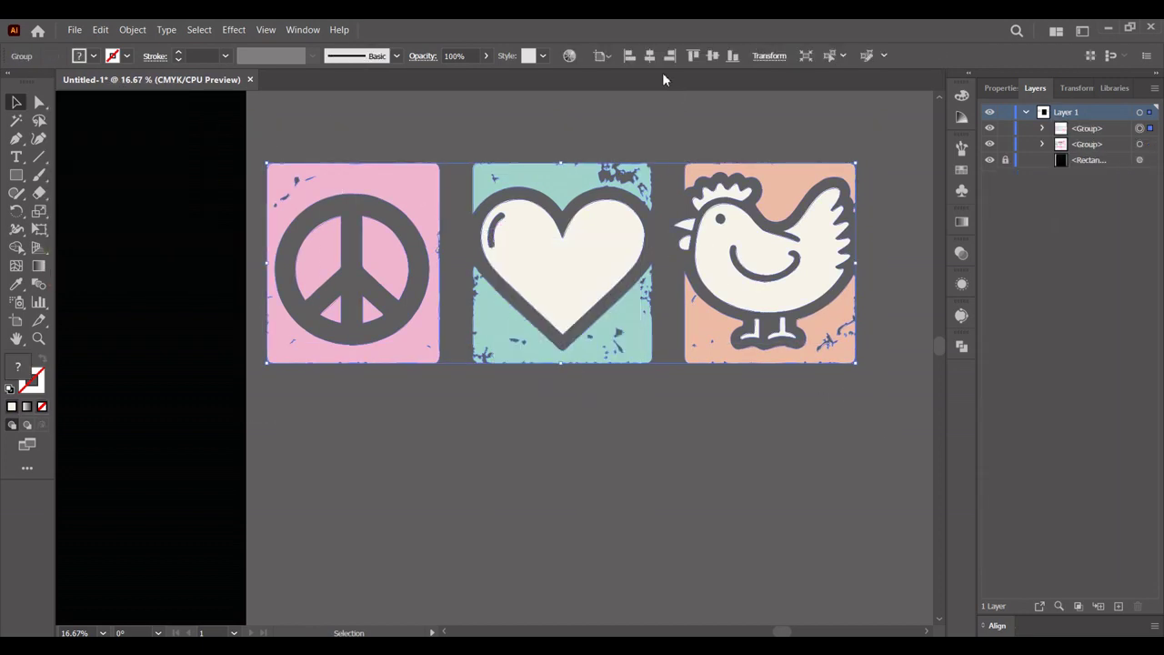
Step: Center the tile group horizontally in the upper part of the artboard and enlarge it to nearly the artboard's full width
click(648, 60)
key(ctrl+minus)
drag(410, 215, 821, 411)
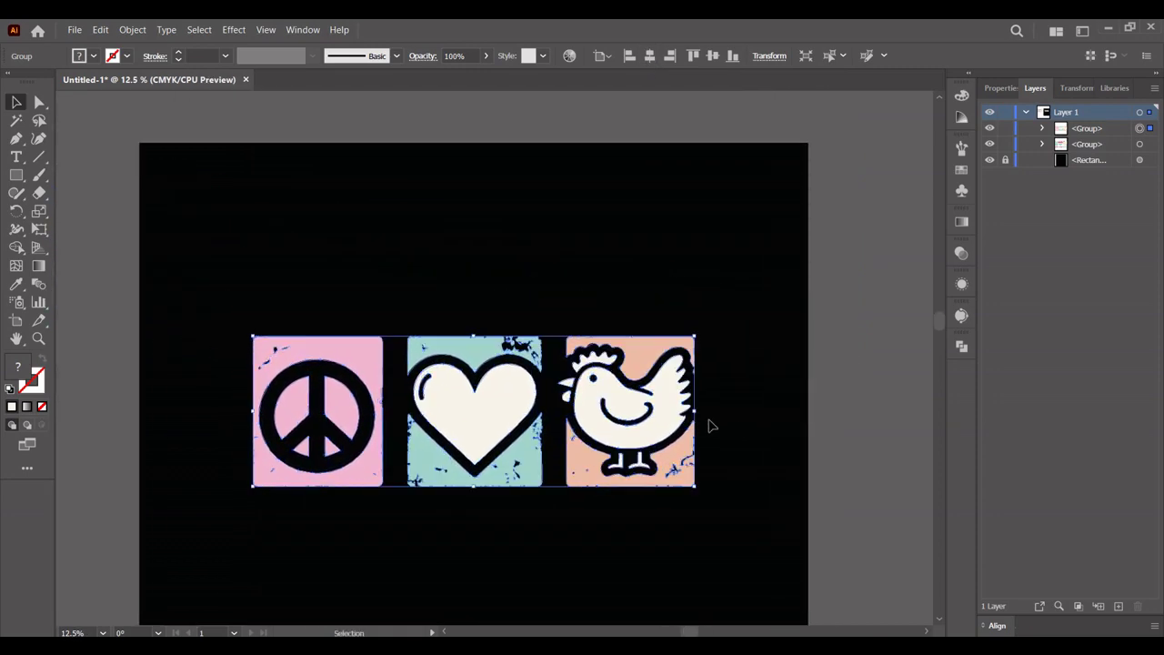
drag(698, 410, 766, 324)
click(875, 313)
drag(875, 313, 903, 279)
Step: Hide the black background rectangle and export the tile design for web as a transparent PNG-24 at 4500 x 5400 px
click(989, 160)
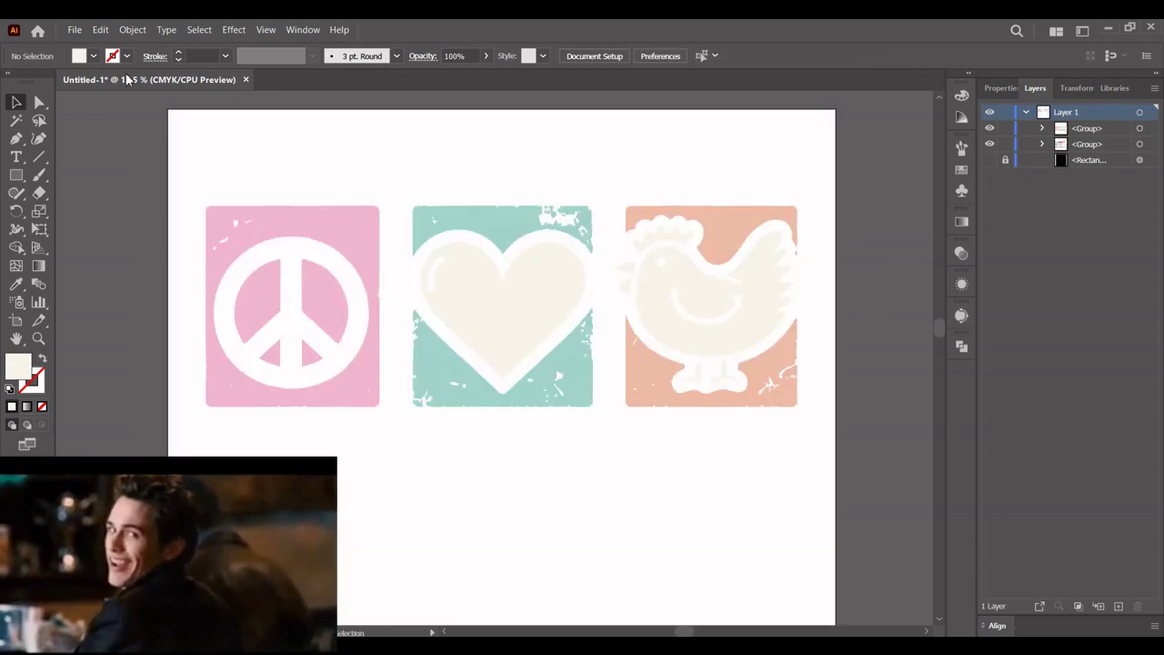
click(75, 29)
mouse_move(155, 345)
click(400, 377)
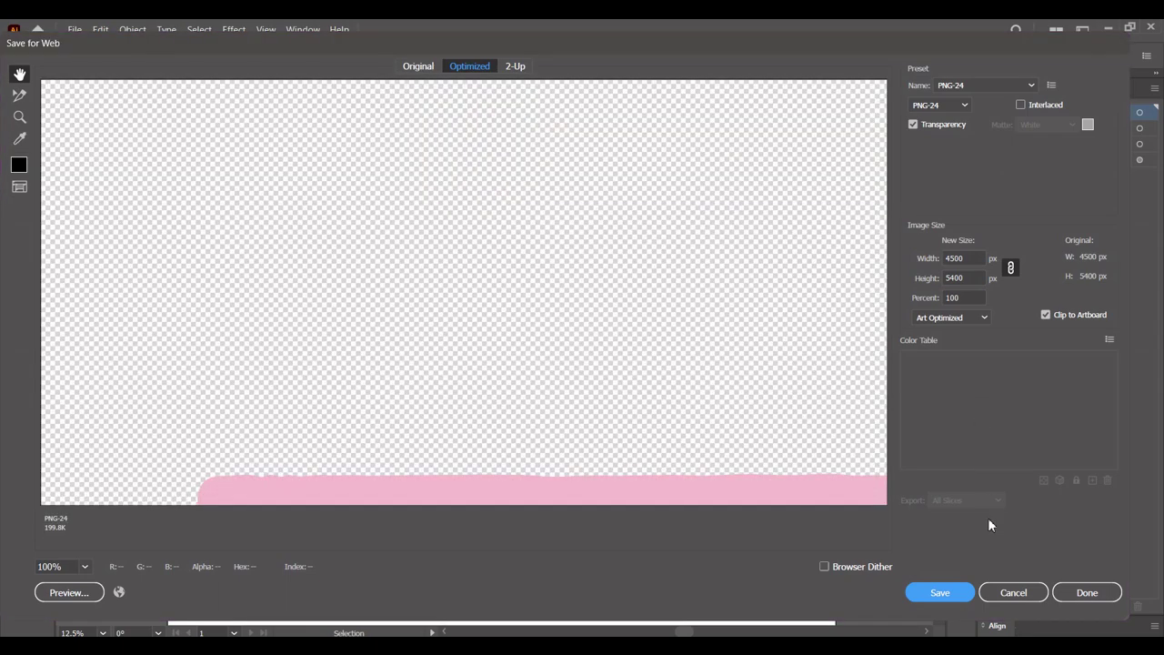
click(940, 592)
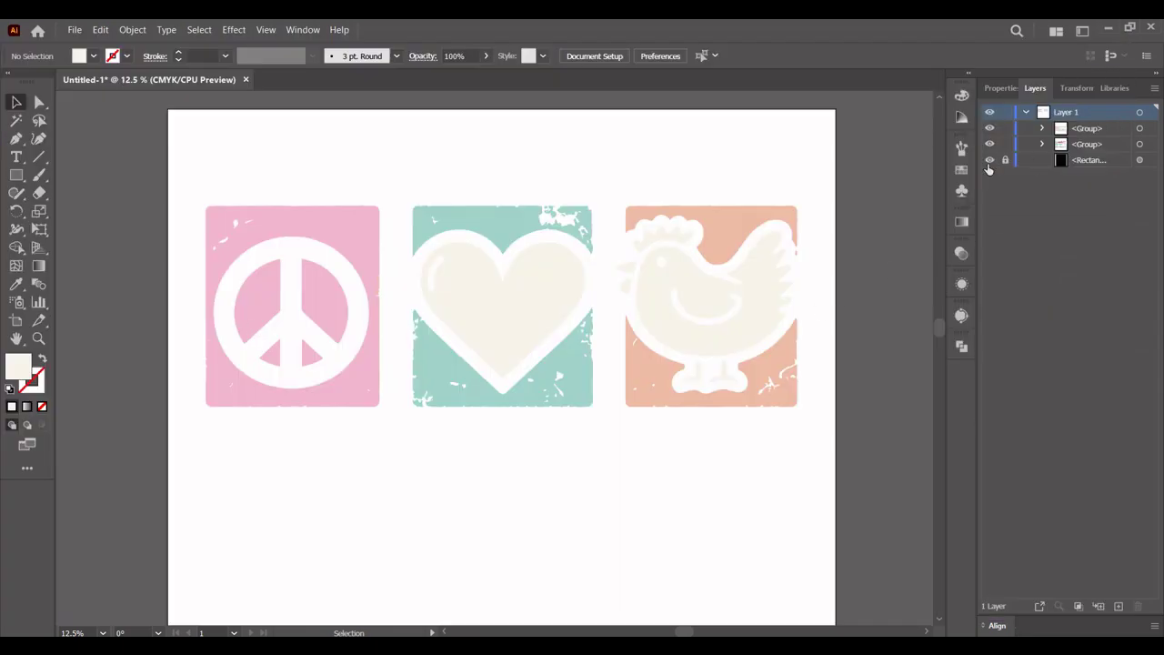
Step: Show the black background again and arrange both designs on the artboard, with the peace-hand artwork above the three tiles
click(990, 160)
scroll(873, 200, down, 1)
drag(521, 202, 507, 317)
drag(407, 245, 790, 227)
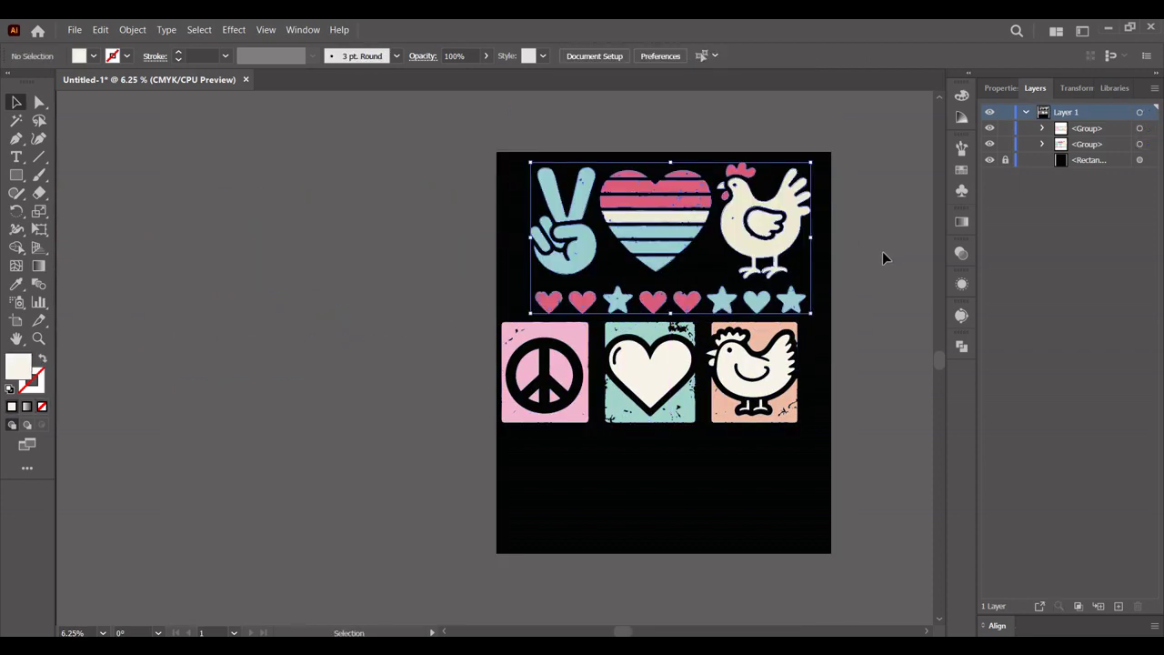
click(882, 258)
scroll(859, 251, up, 1)
drag(859, 251, 753, 249)
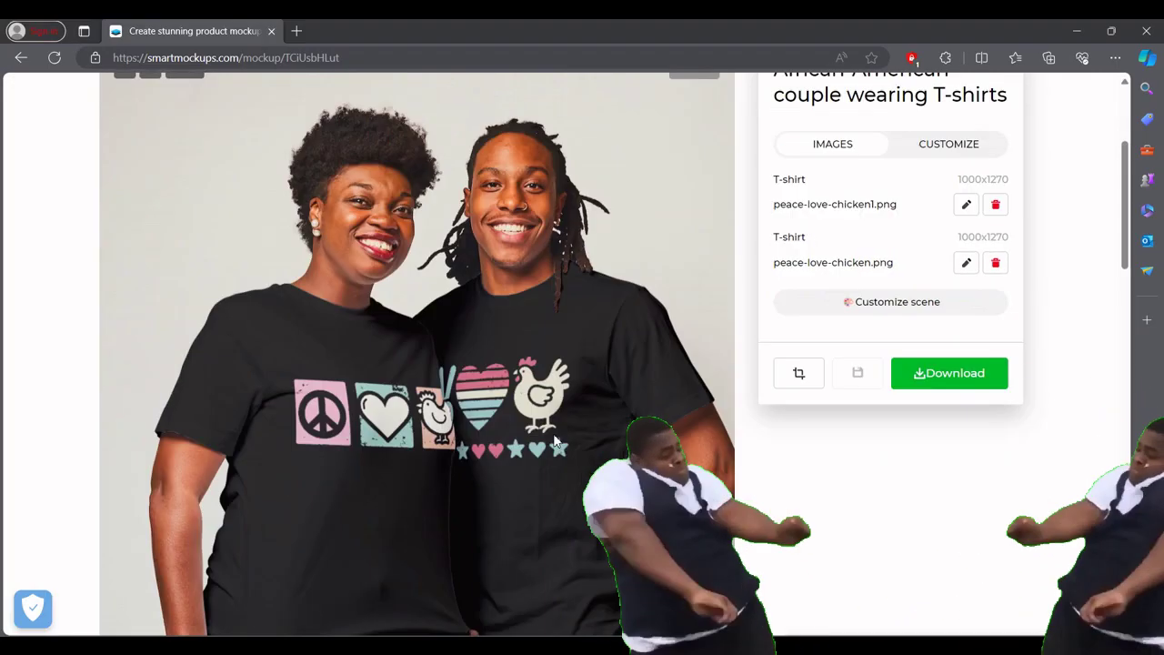
Step: Switch to the Smartmockups page in the browser and examine both chicken designs on the couple's T-shirt mockup
scroll(555, 438, down, 4)
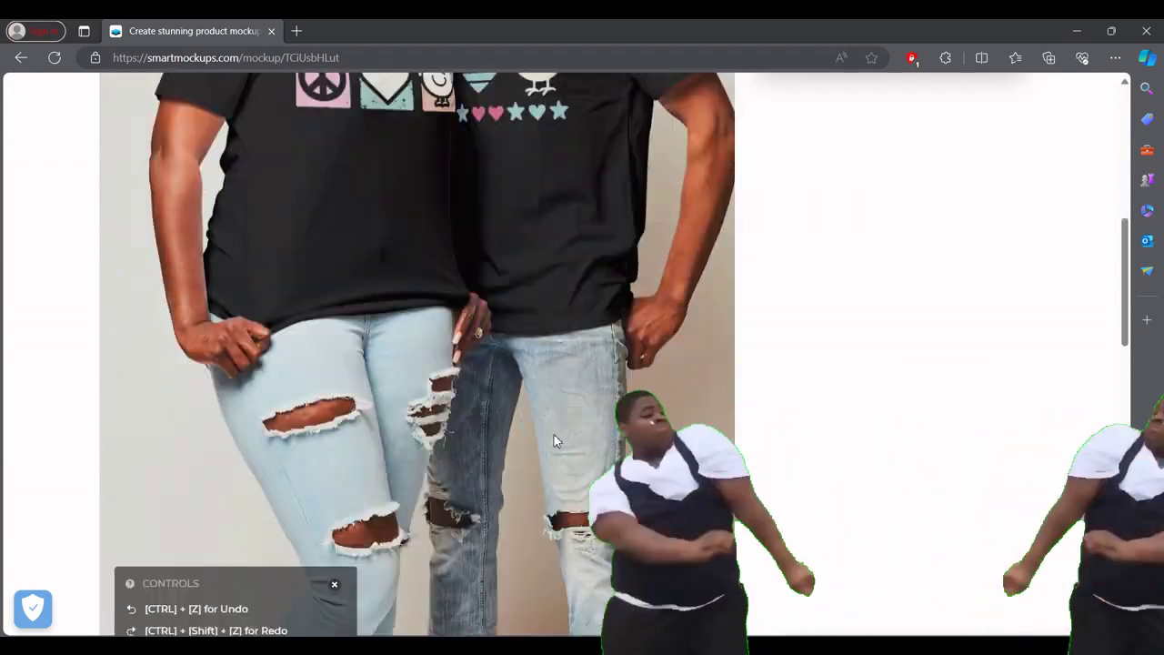
scroll(554, 437, up, 3)
scroll(552, 440, up, 1)
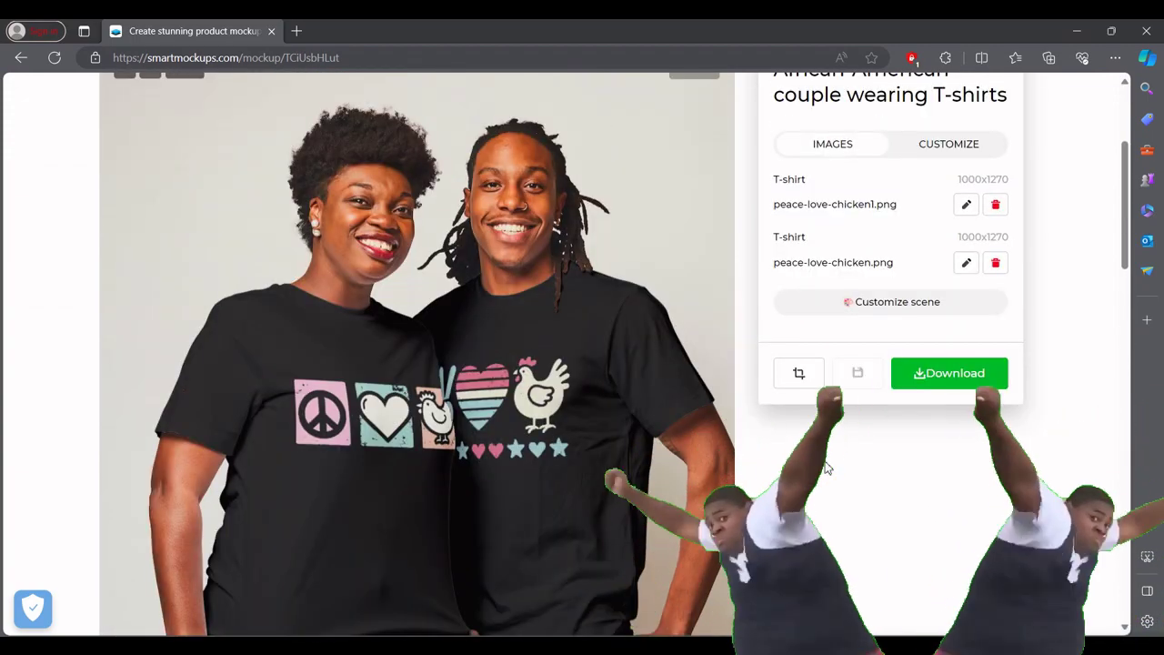